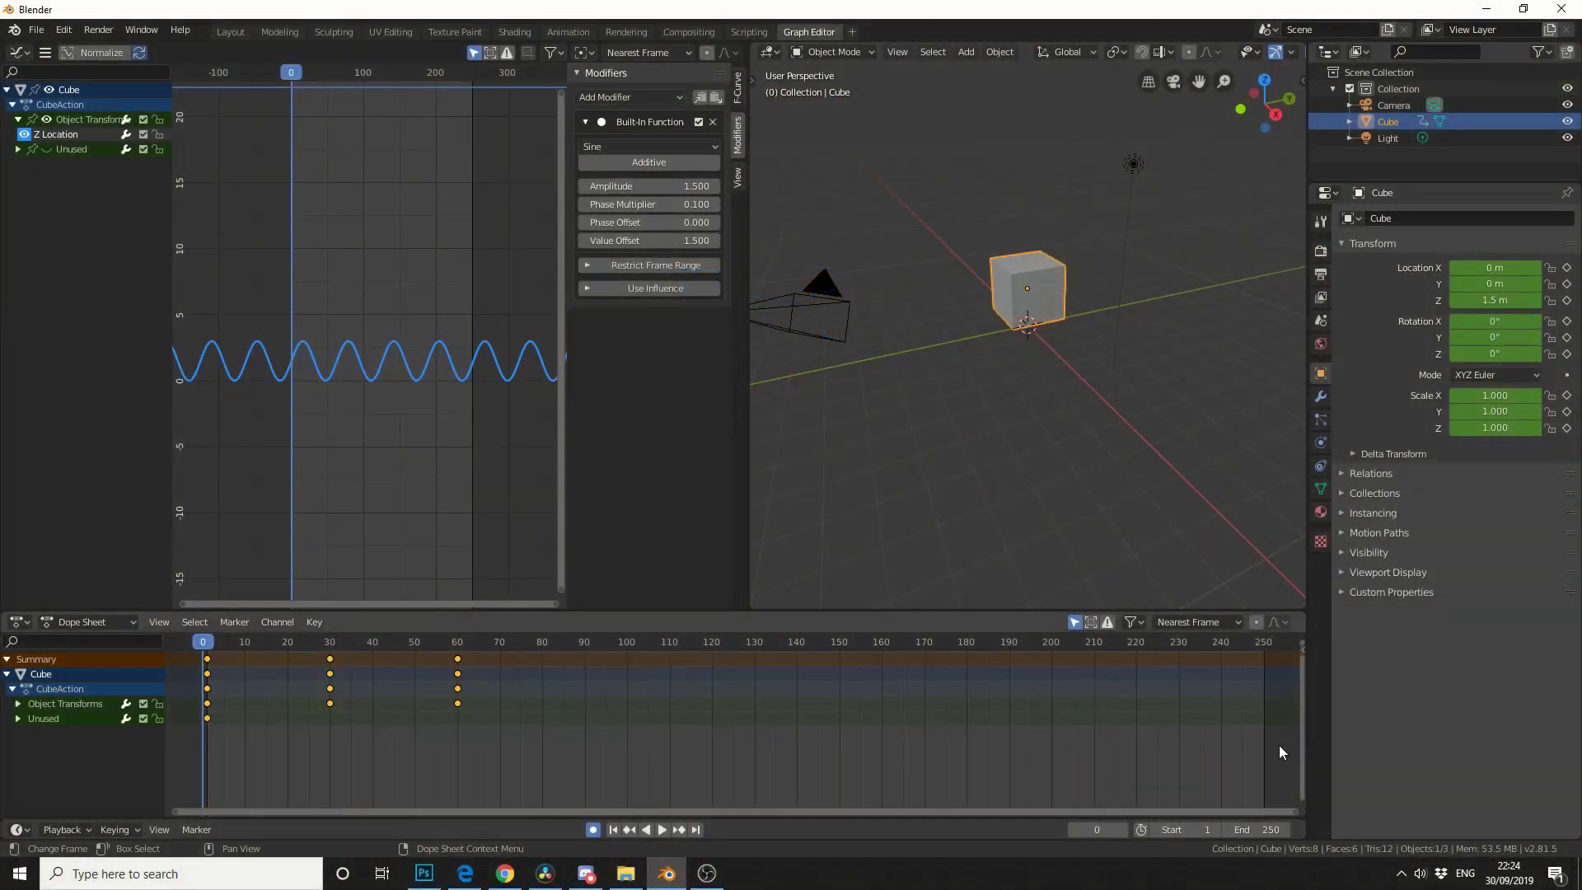
- Play the animation to watch the cube bob, then pause it
{"action": "left_click", "coordinate": [663, 830]}
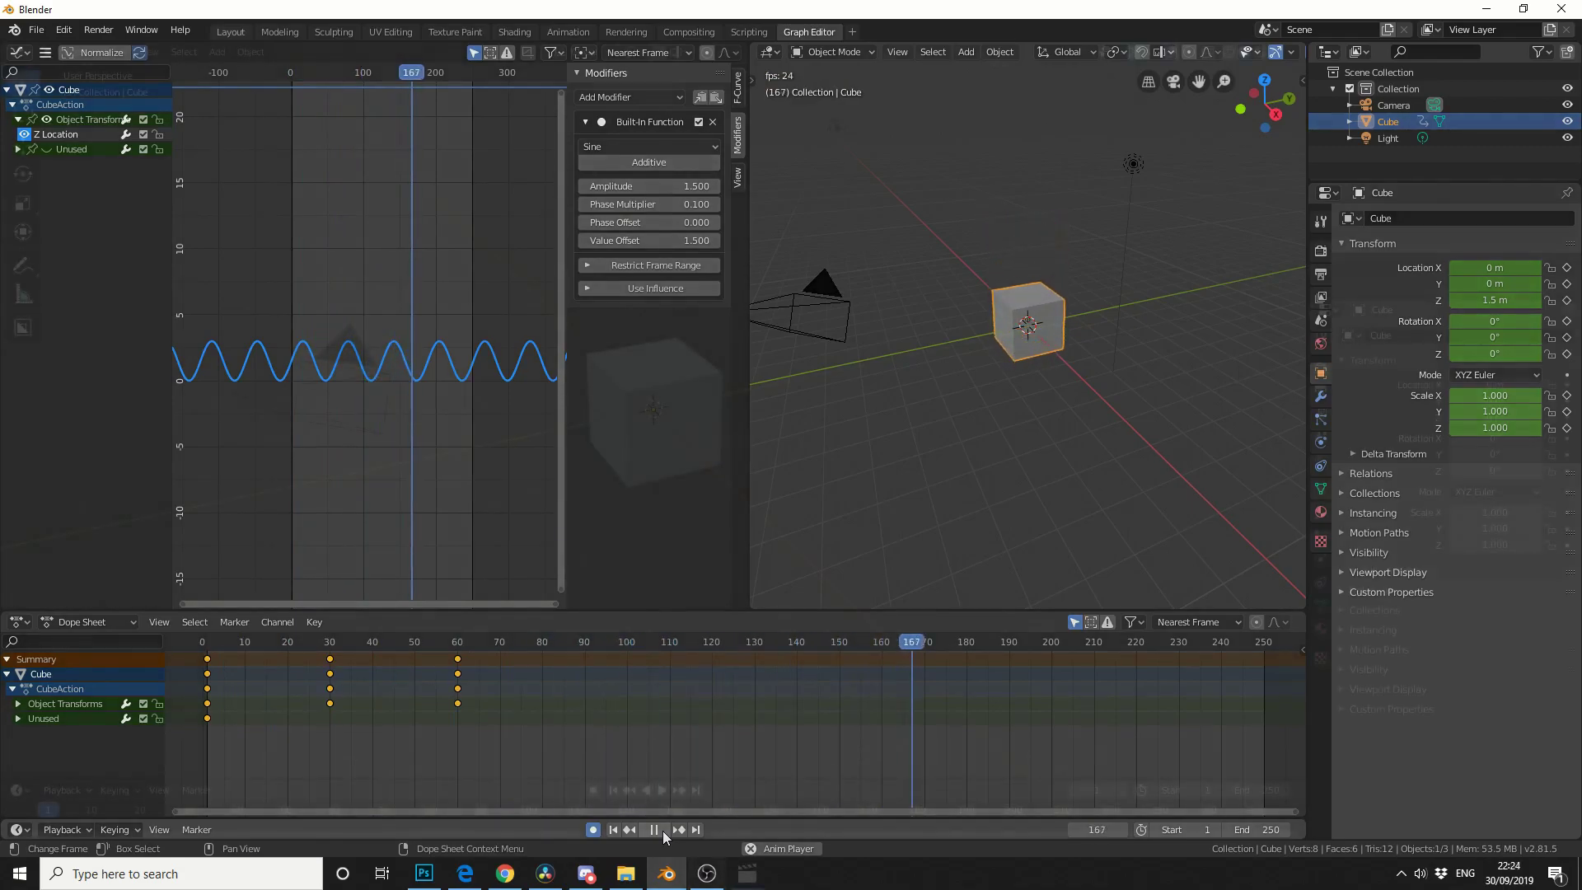
{"action": "left_click", "coordinate": [663, 830]}
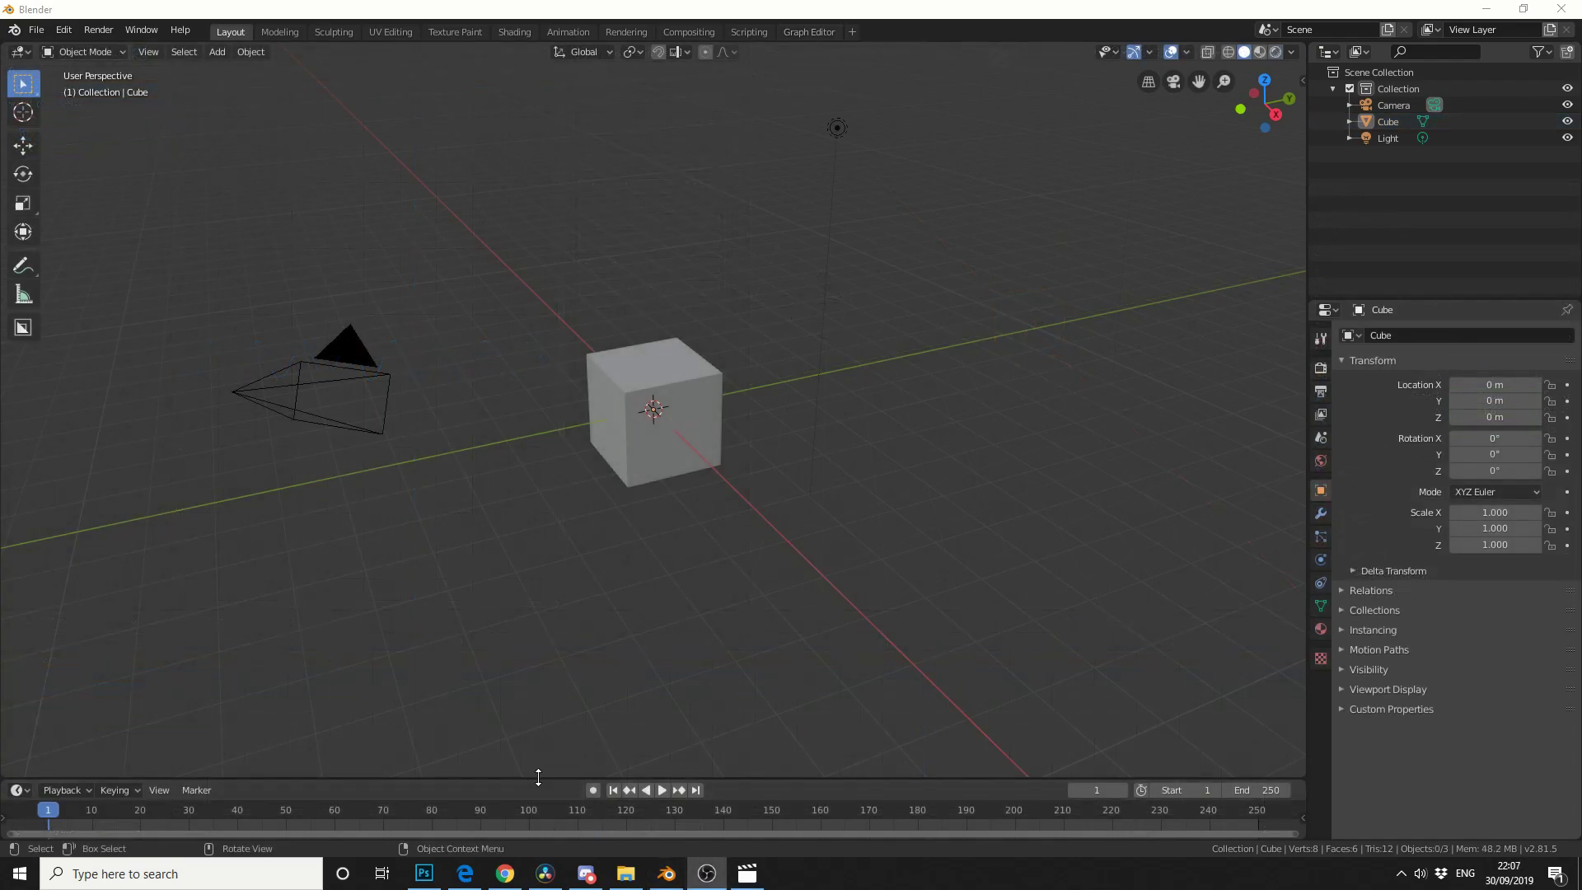
- Enable Auto Keying and insert a LocRotScale keyframe on the cube at frame 1
{"action": "left_click_drag", "start_coordinate": [531, 770], "coordinate": [537, 640]}
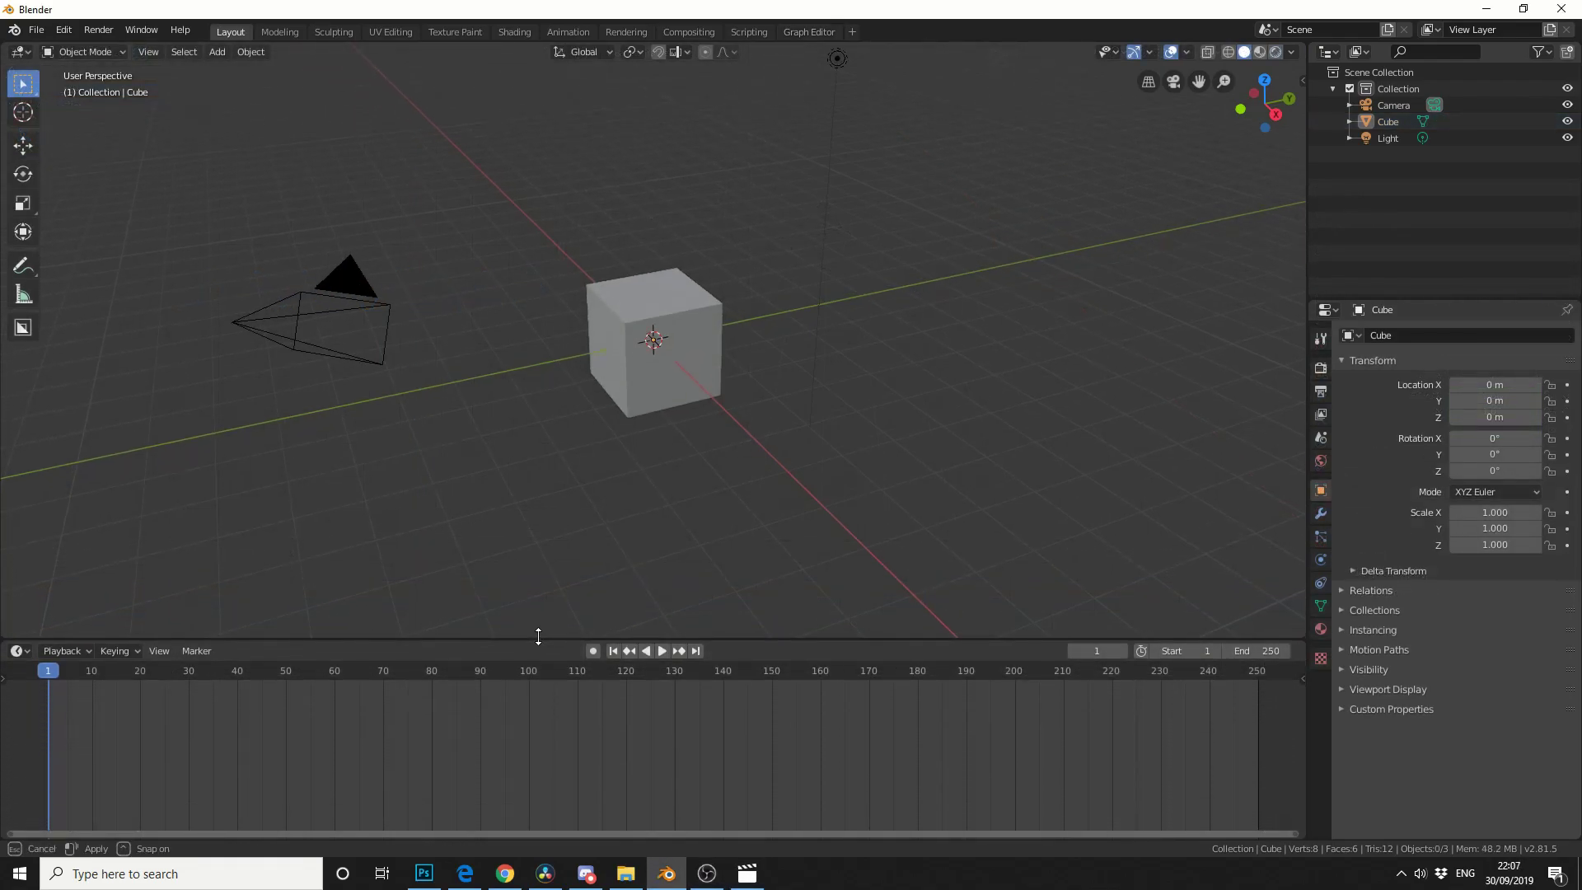
{"action": "left_click", "coordinate": [593, 652]}
{"action": "left_click", "coordinate": [24, 145]}
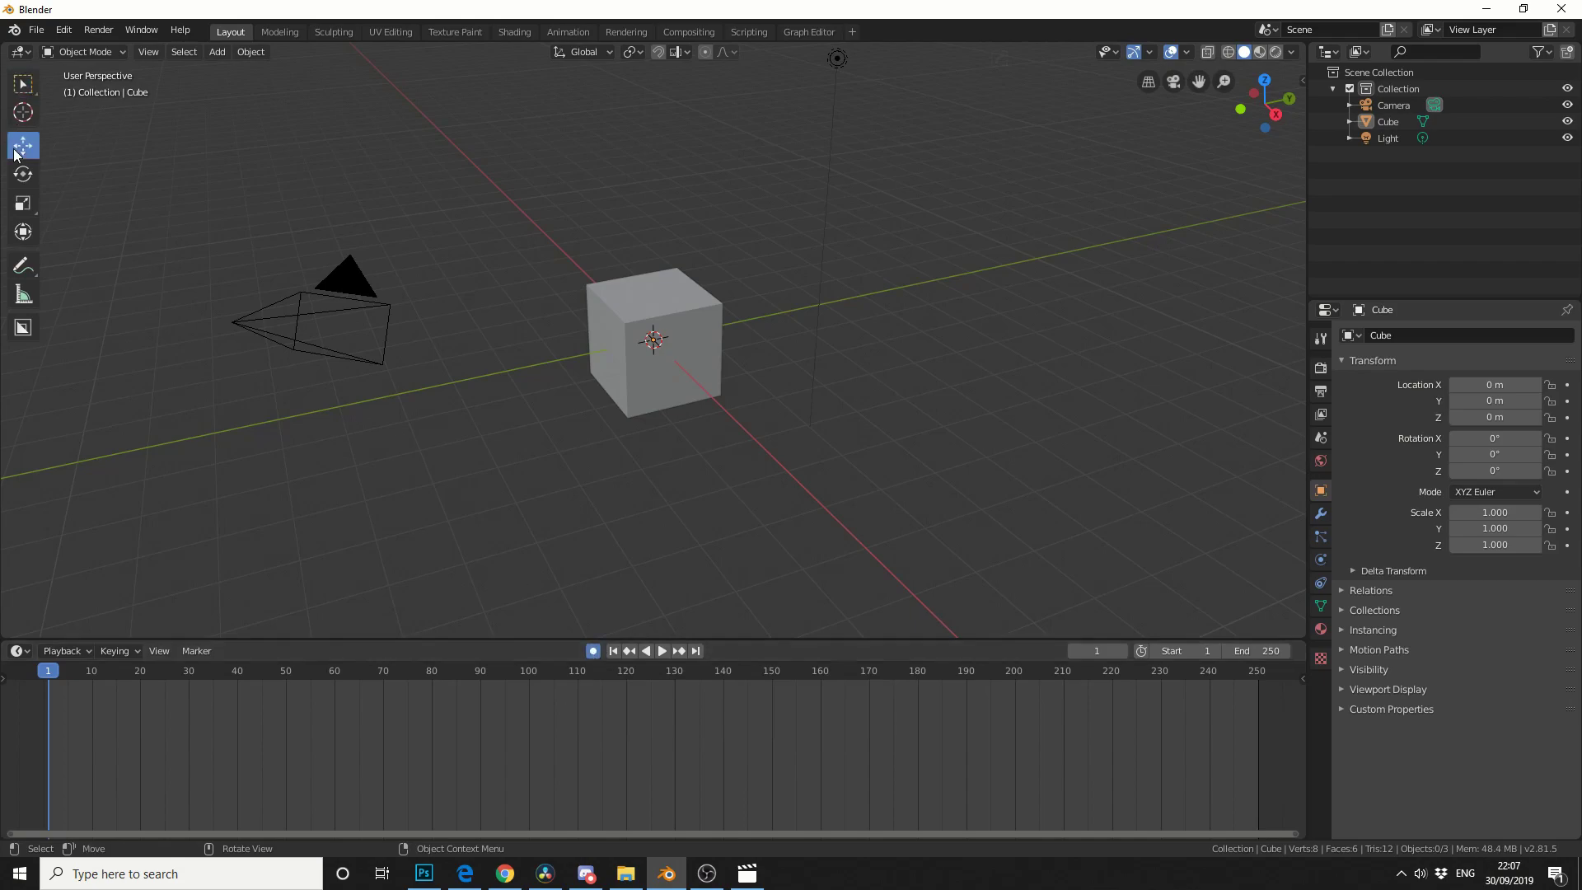
{"action": "left_click", "coordinate": [641, 322]}
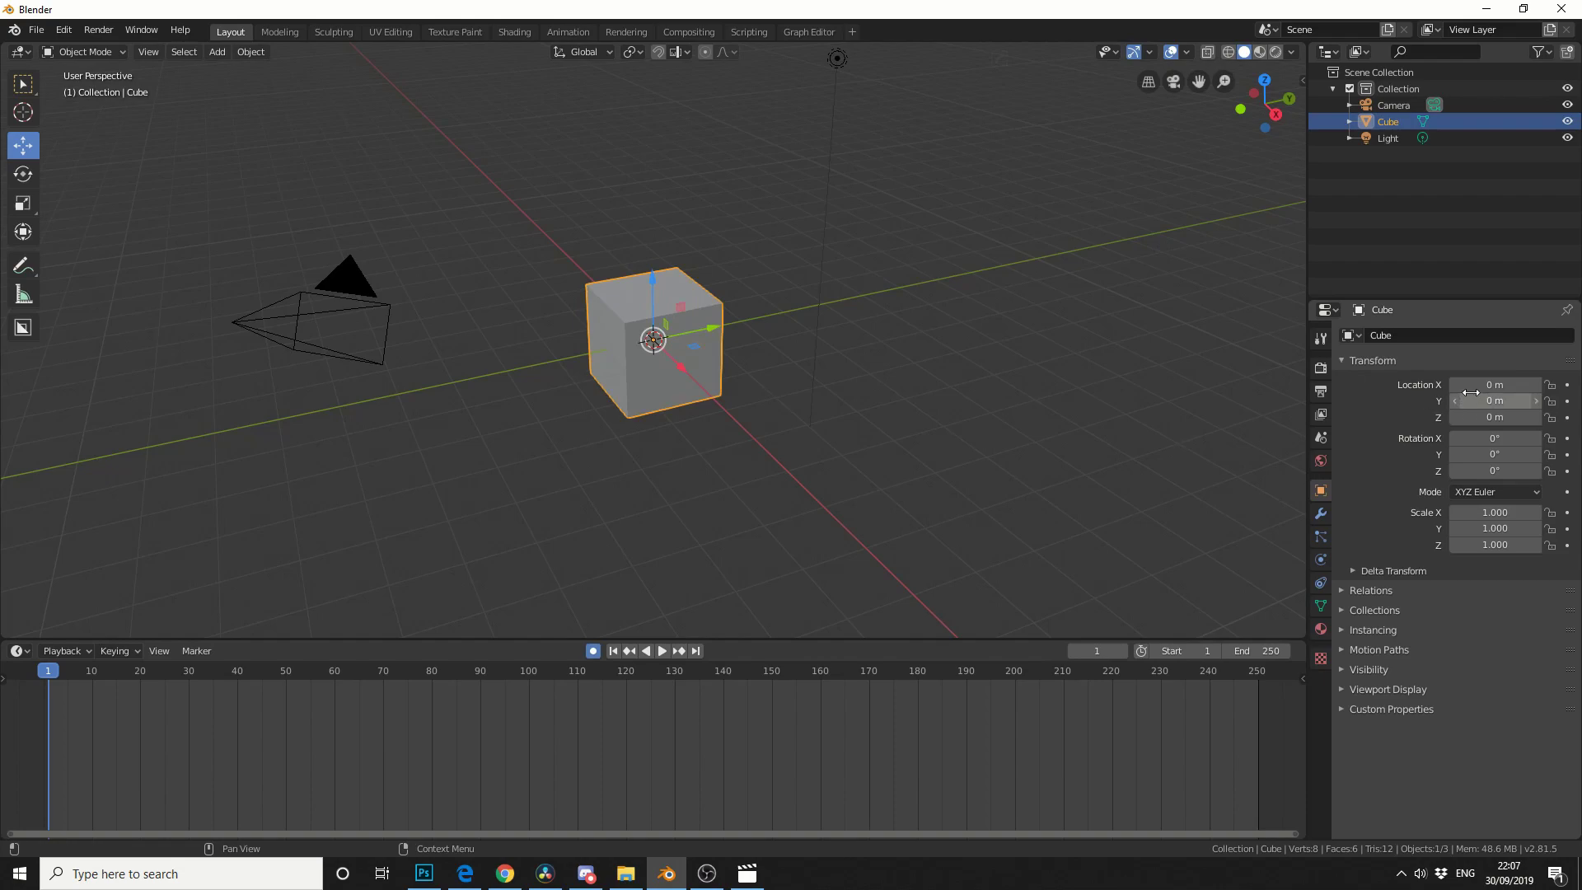
{"action": "key", "text": "i"}
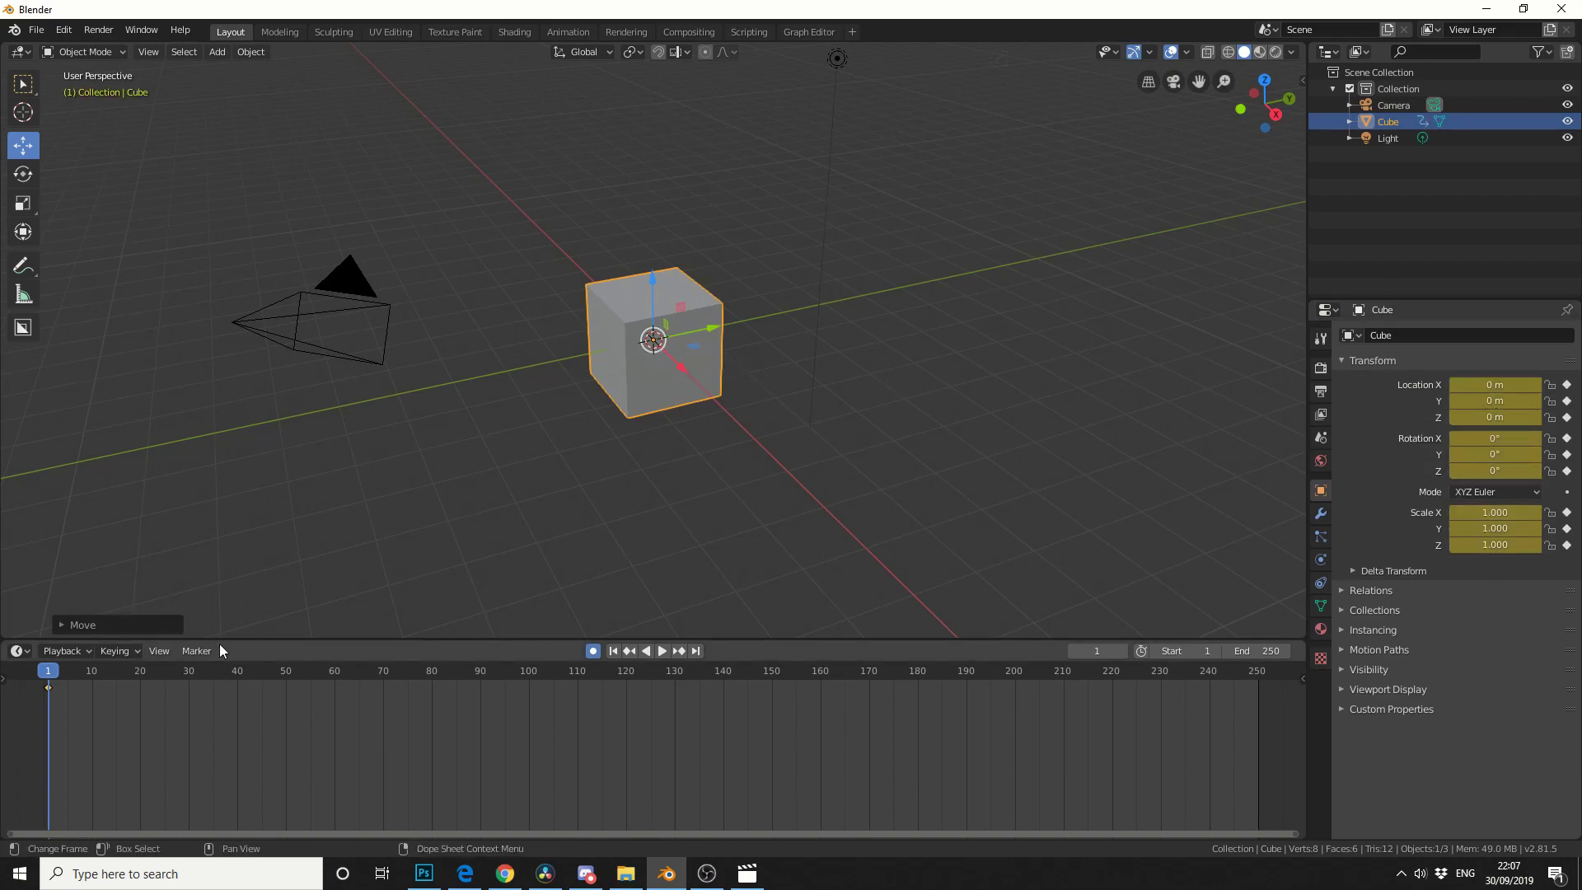
- Key the cube's Z Location at 3 m on frame 30 and 0 m on frame 60
{"action": "left_click", "coordinate": [189, 671]}
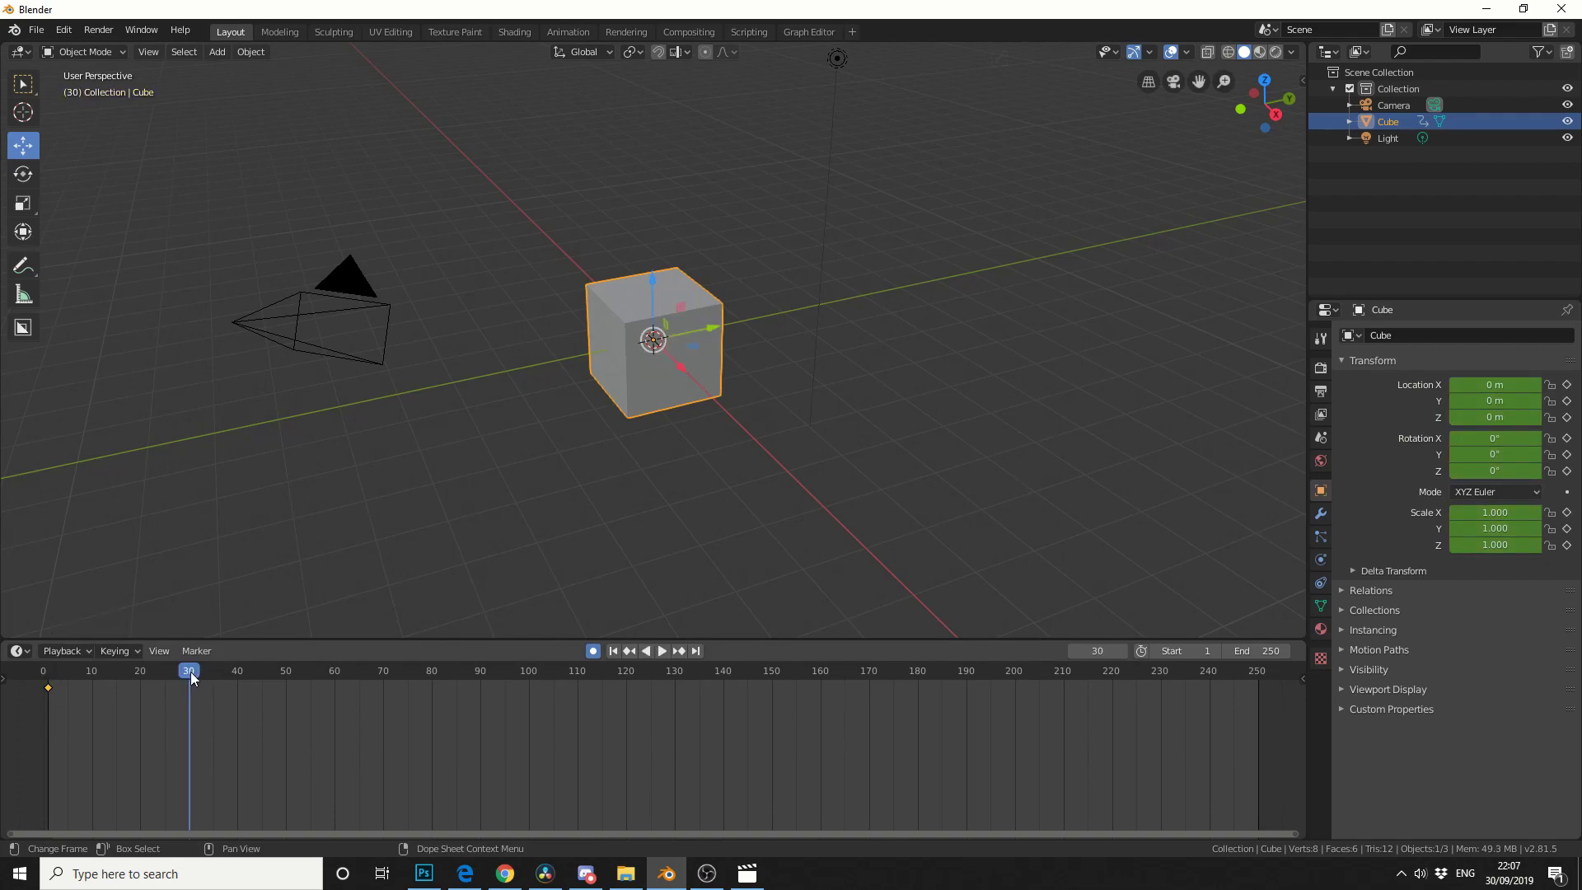
{"action": "left_click", "coordinate": [1499, 418]}
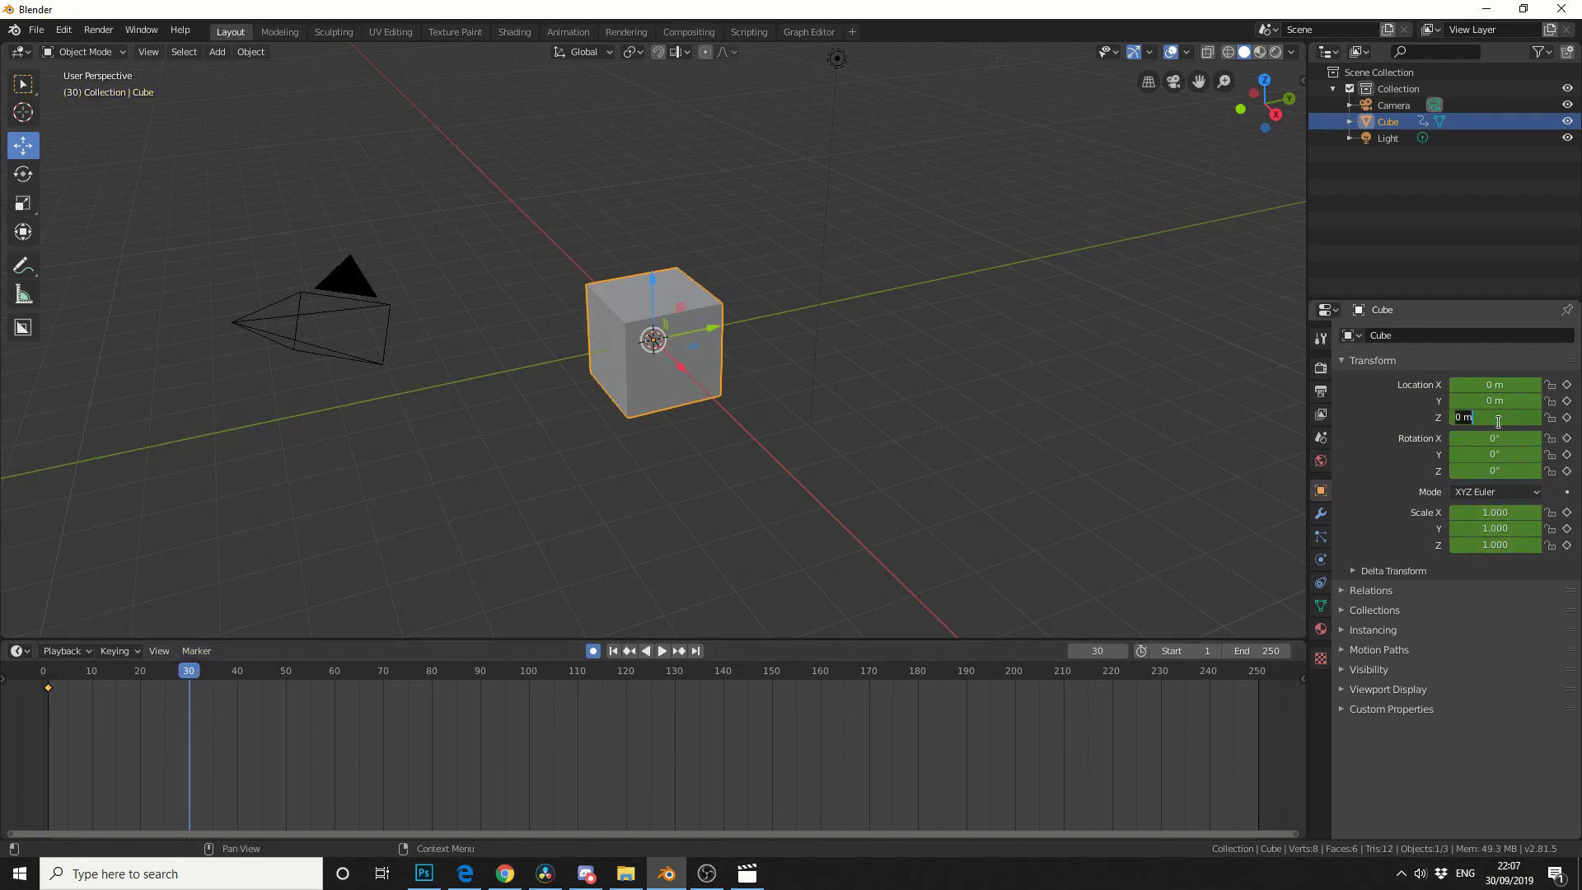
{"action": "type", "text": "3"}
{"action": "key", "text": "Return"}
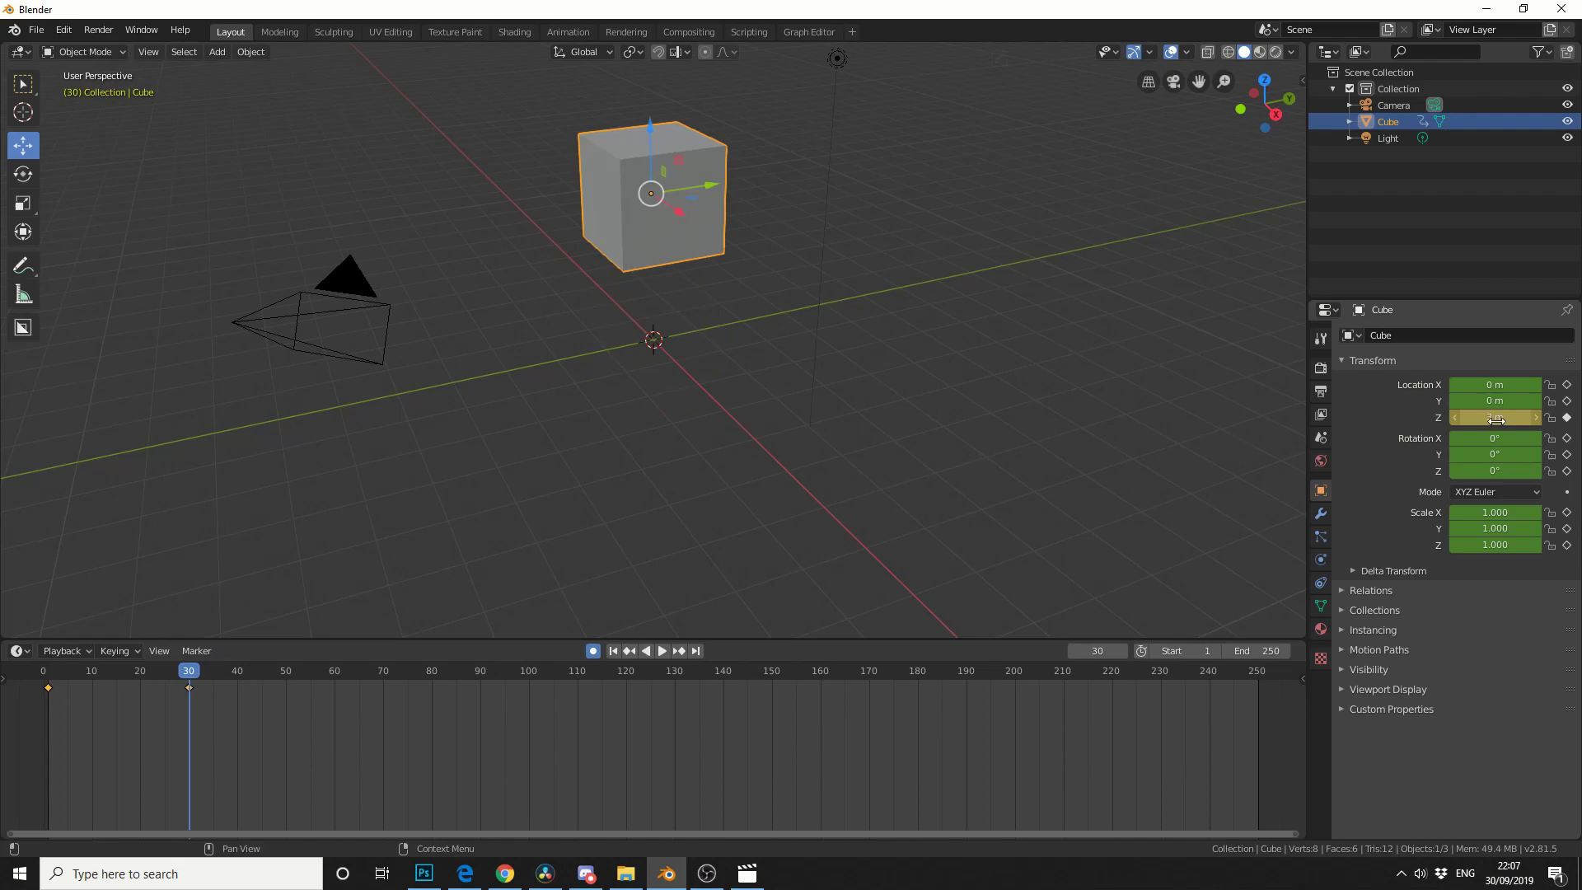
{"action": "left_click", "coordinate": [333, 672]}
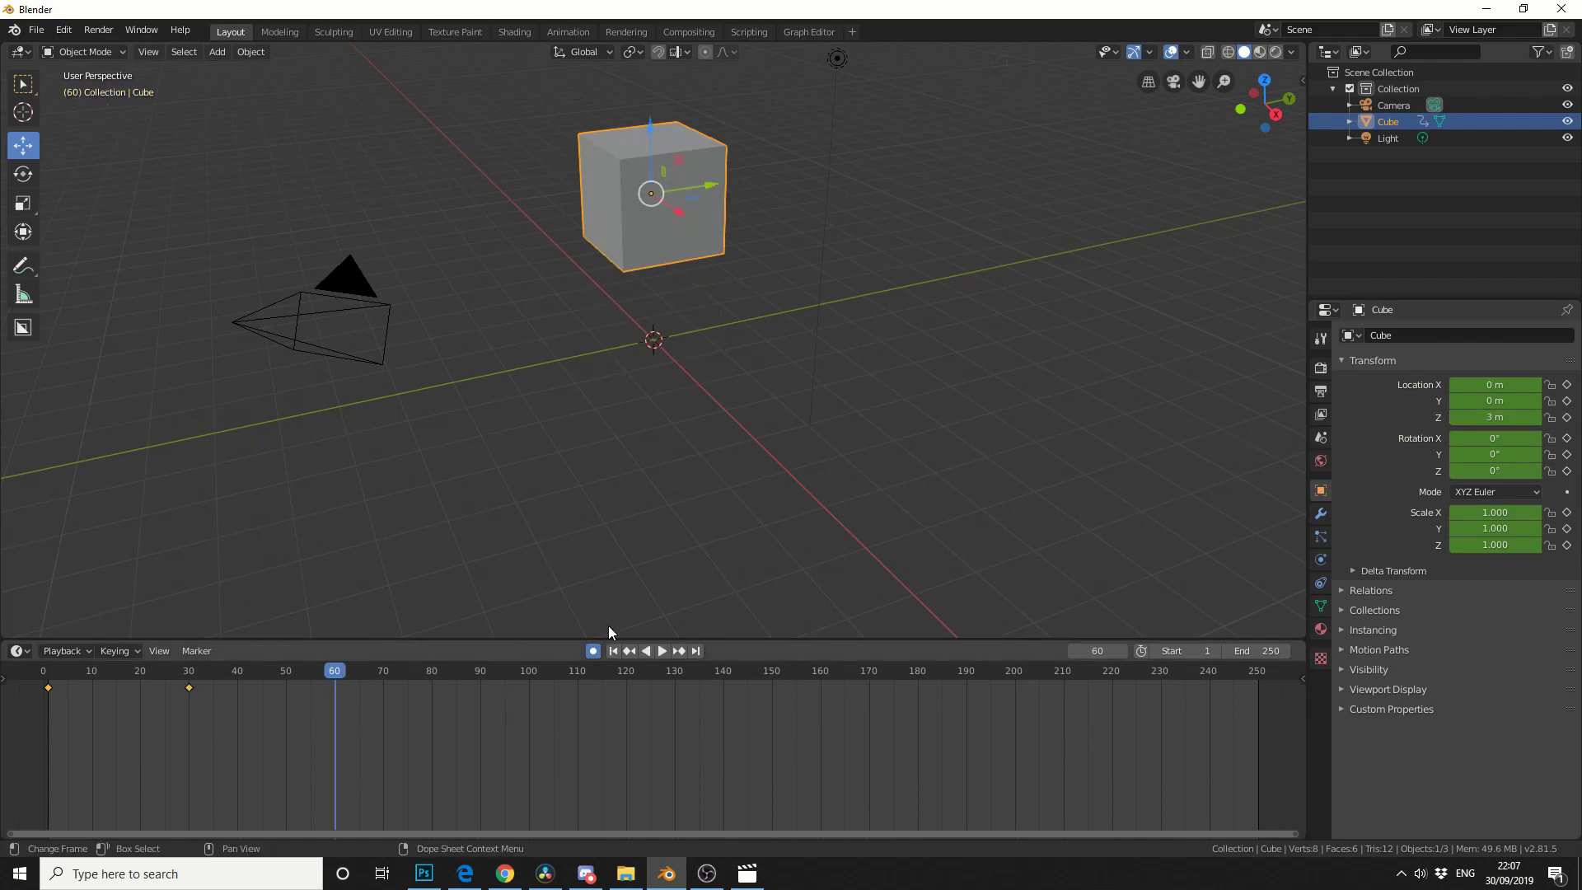
{"action": "left_click", "coordinate": [1513, 420]}
{"action": "type", "text": "0"}
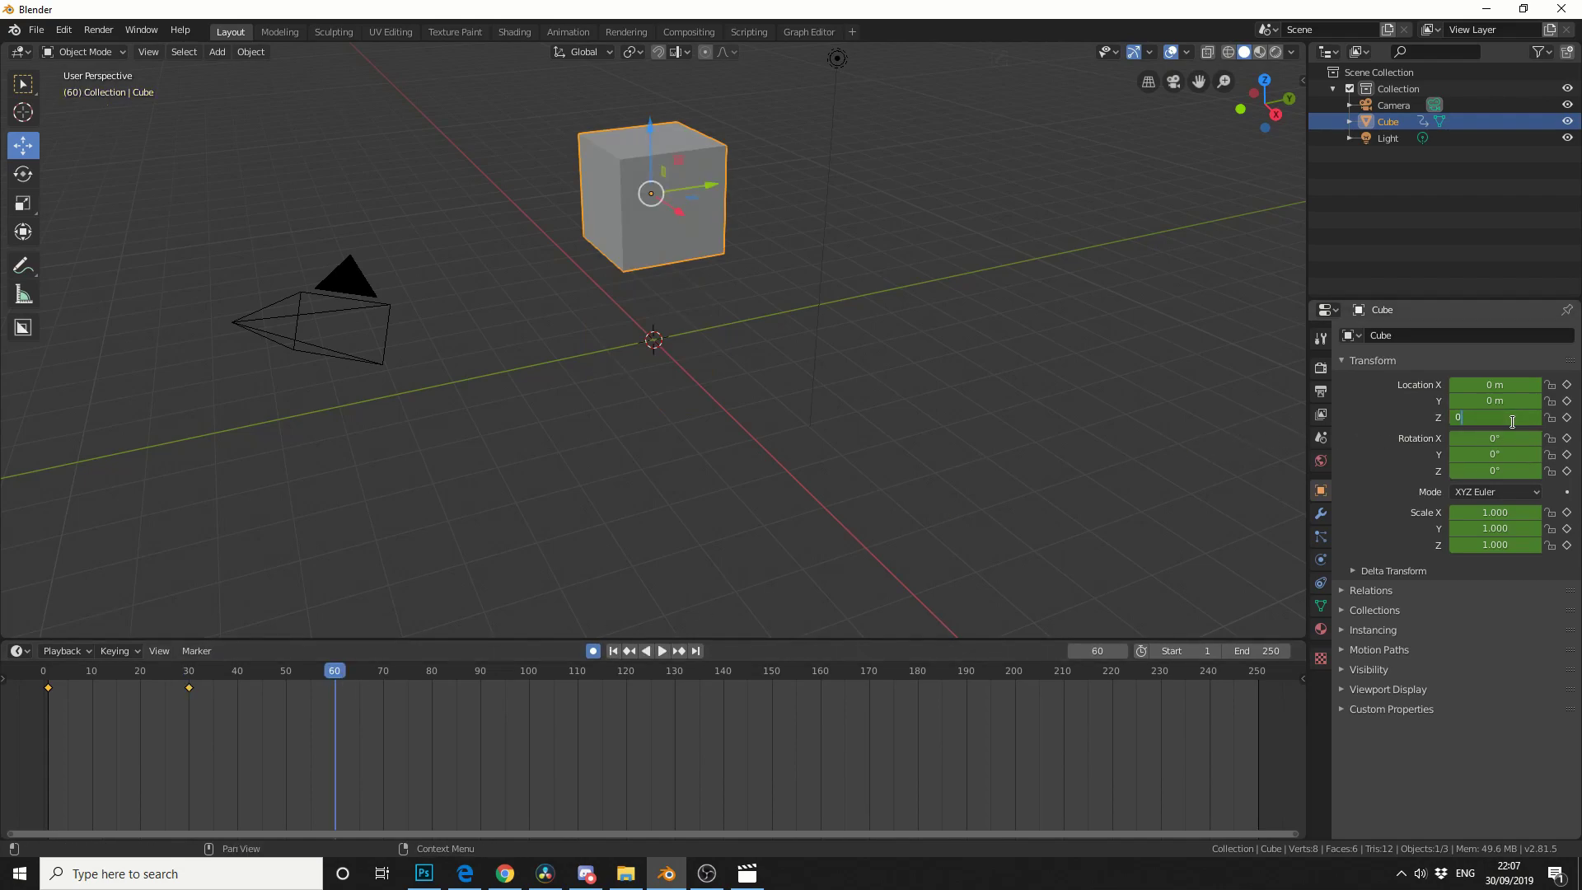
{"action": "key", "text": "Return"}
{"action": "key", "text": "i"}
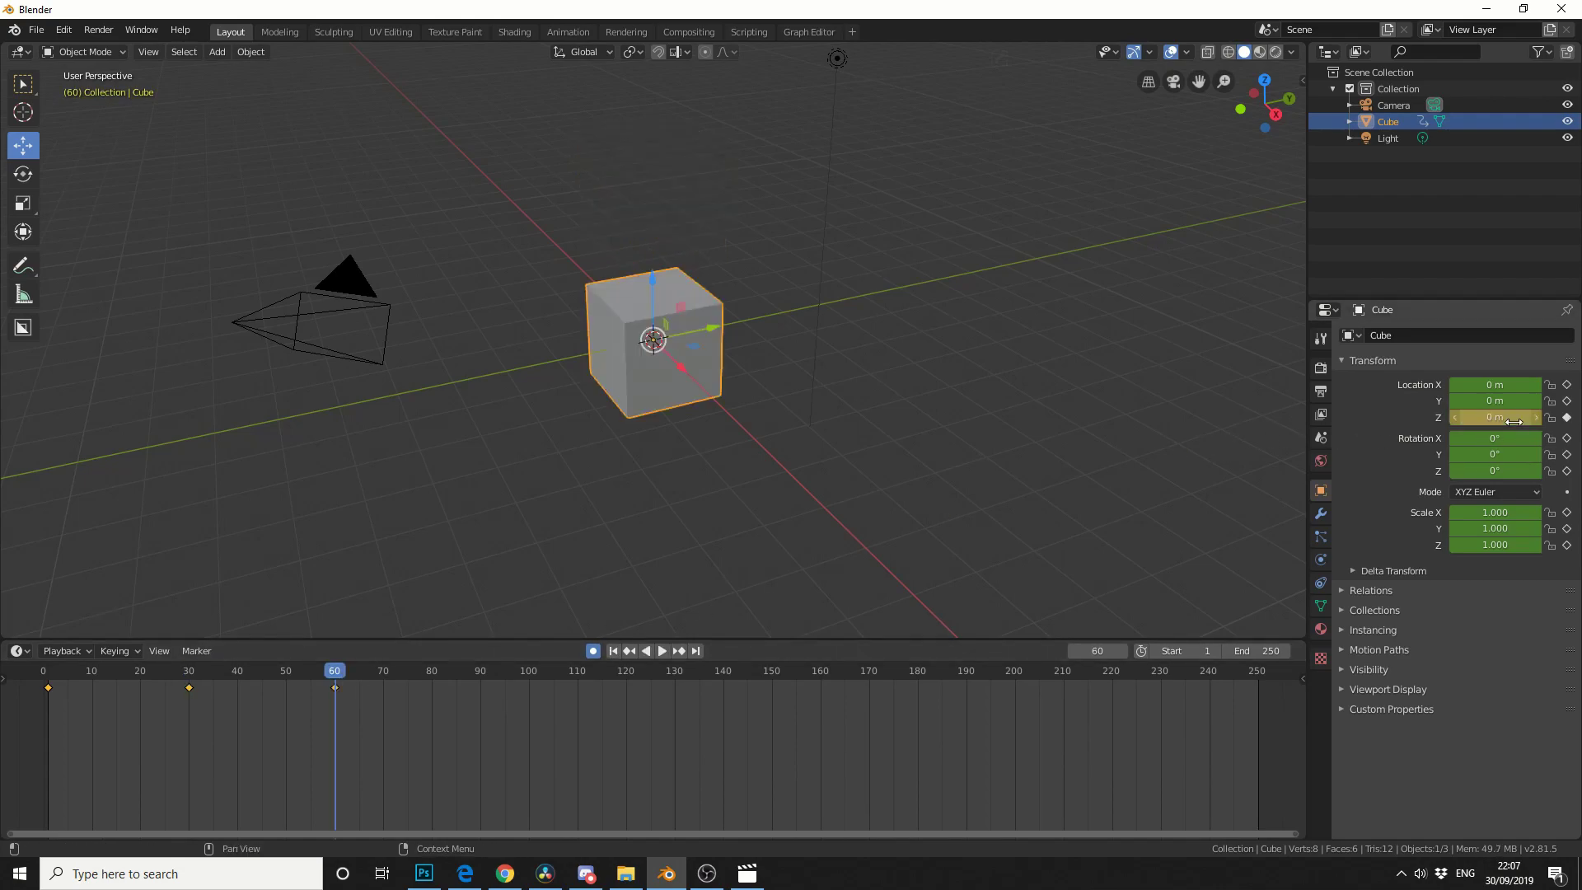
- Replay the bounce from the first frame, then pause it
{"action": "left_click", "coordinate": [613, 651]}
{"action": "middle_click_drag", "start_coordinate": [653, 610], "coordinate": [689, 631]}
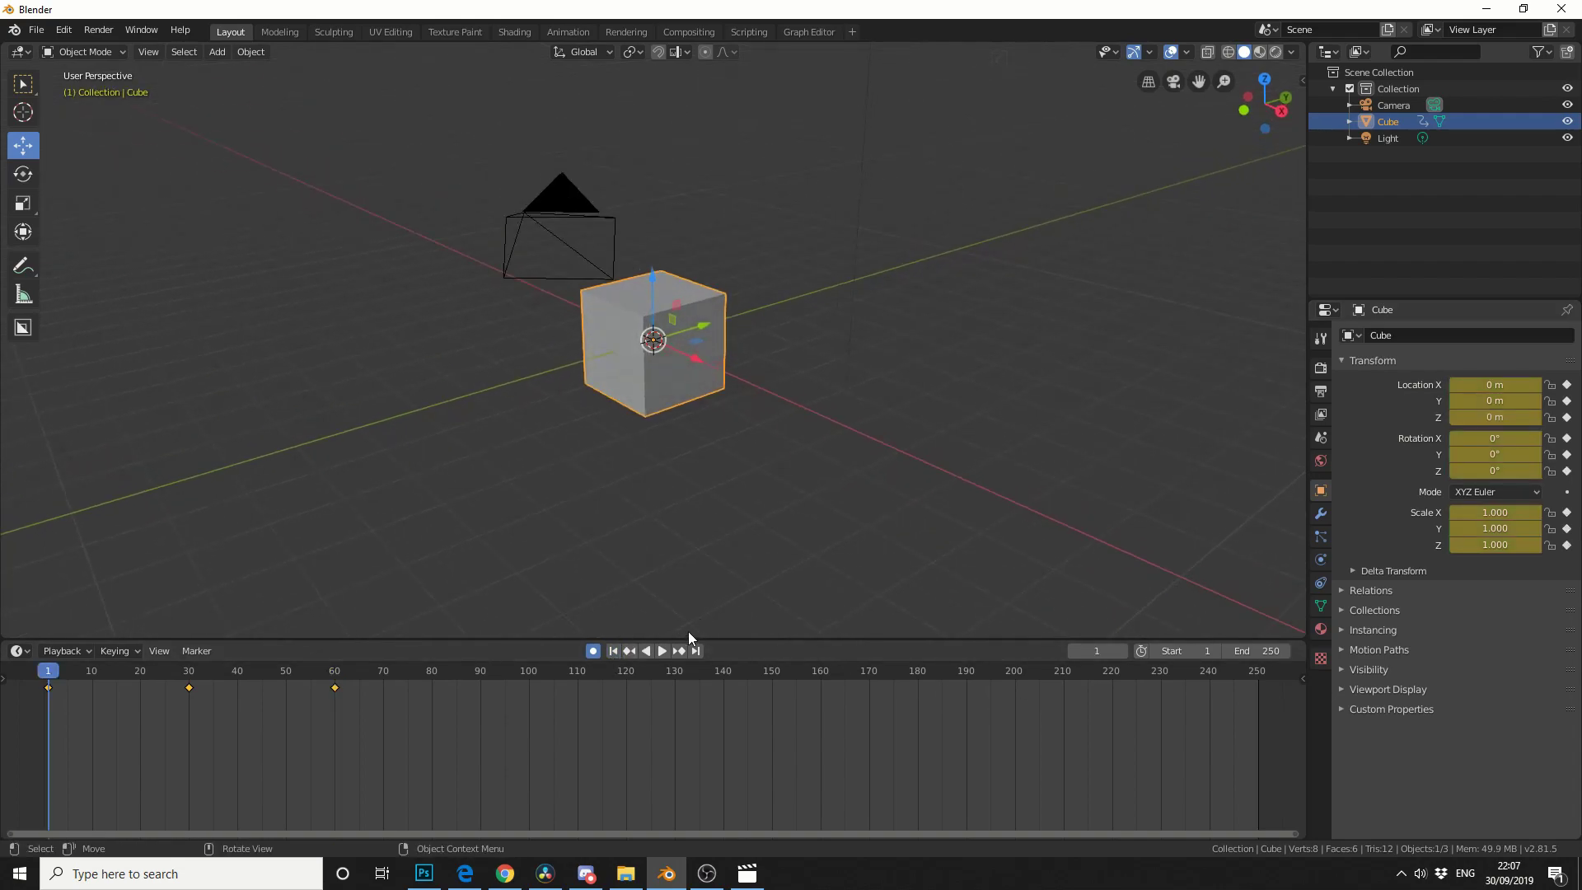
{"action": "left_click", "coordinate": [665, 652]}
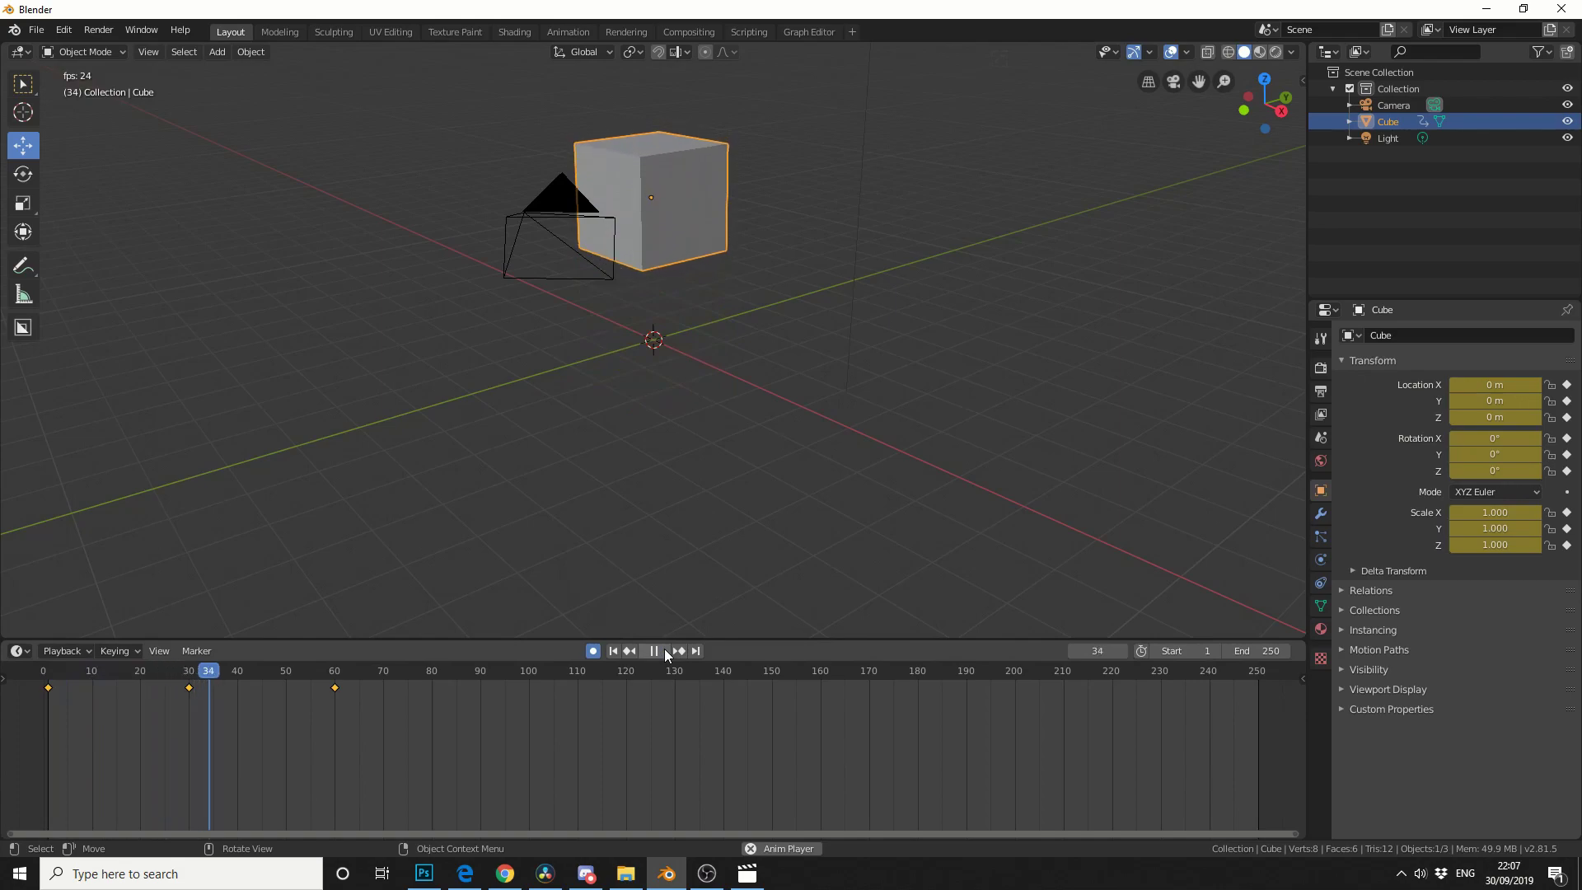
{"action": "left_click", "coordinate": [666, 652]}
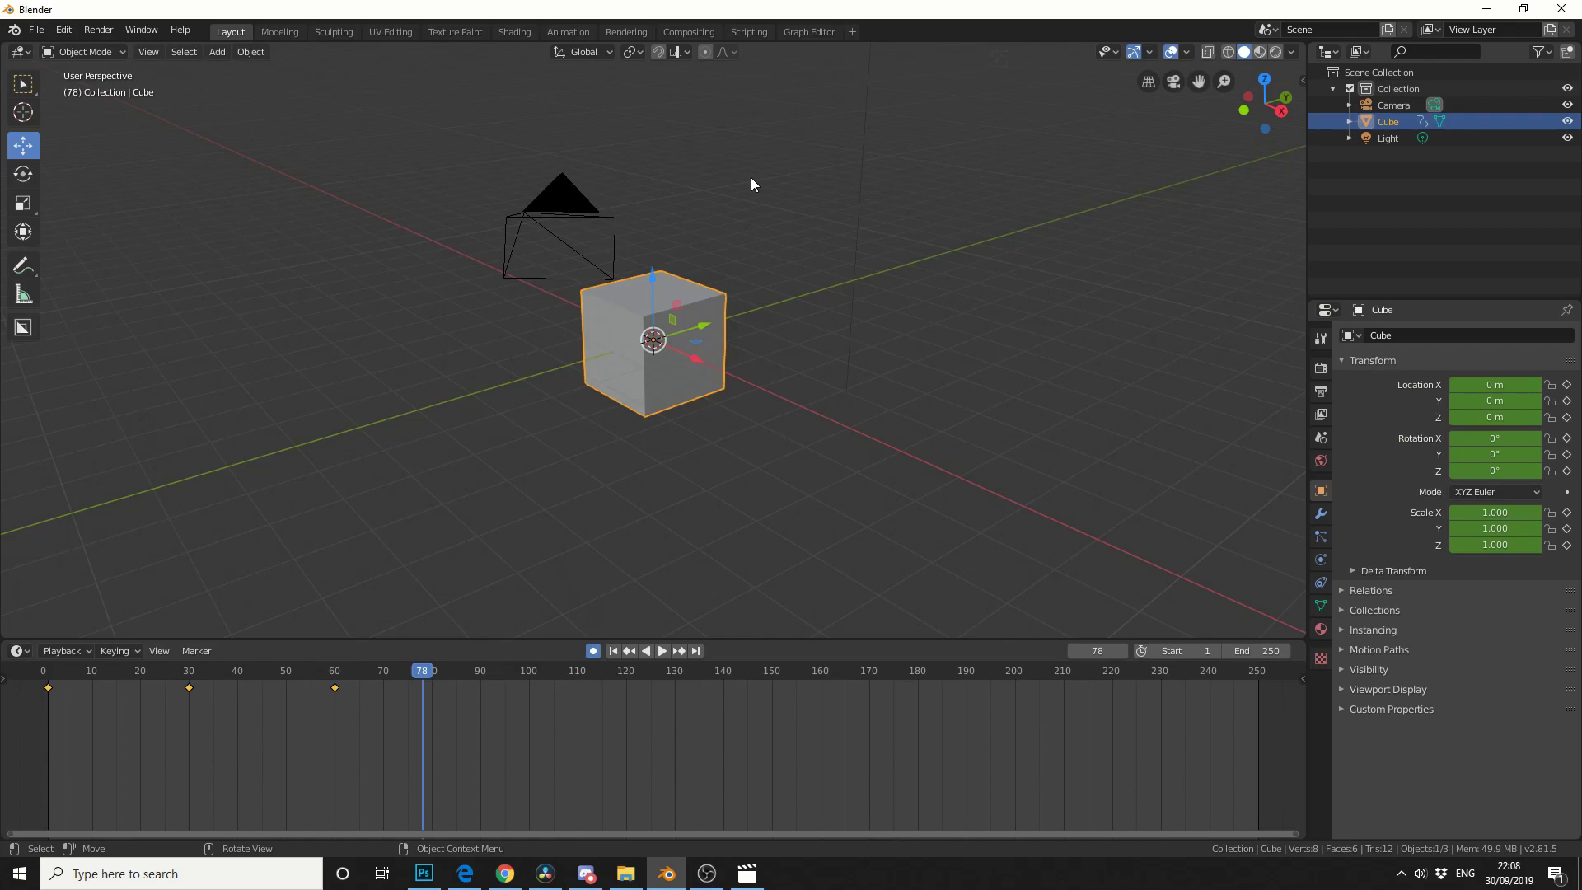
{"action": "left_click", "coordinate": [797, 32]}
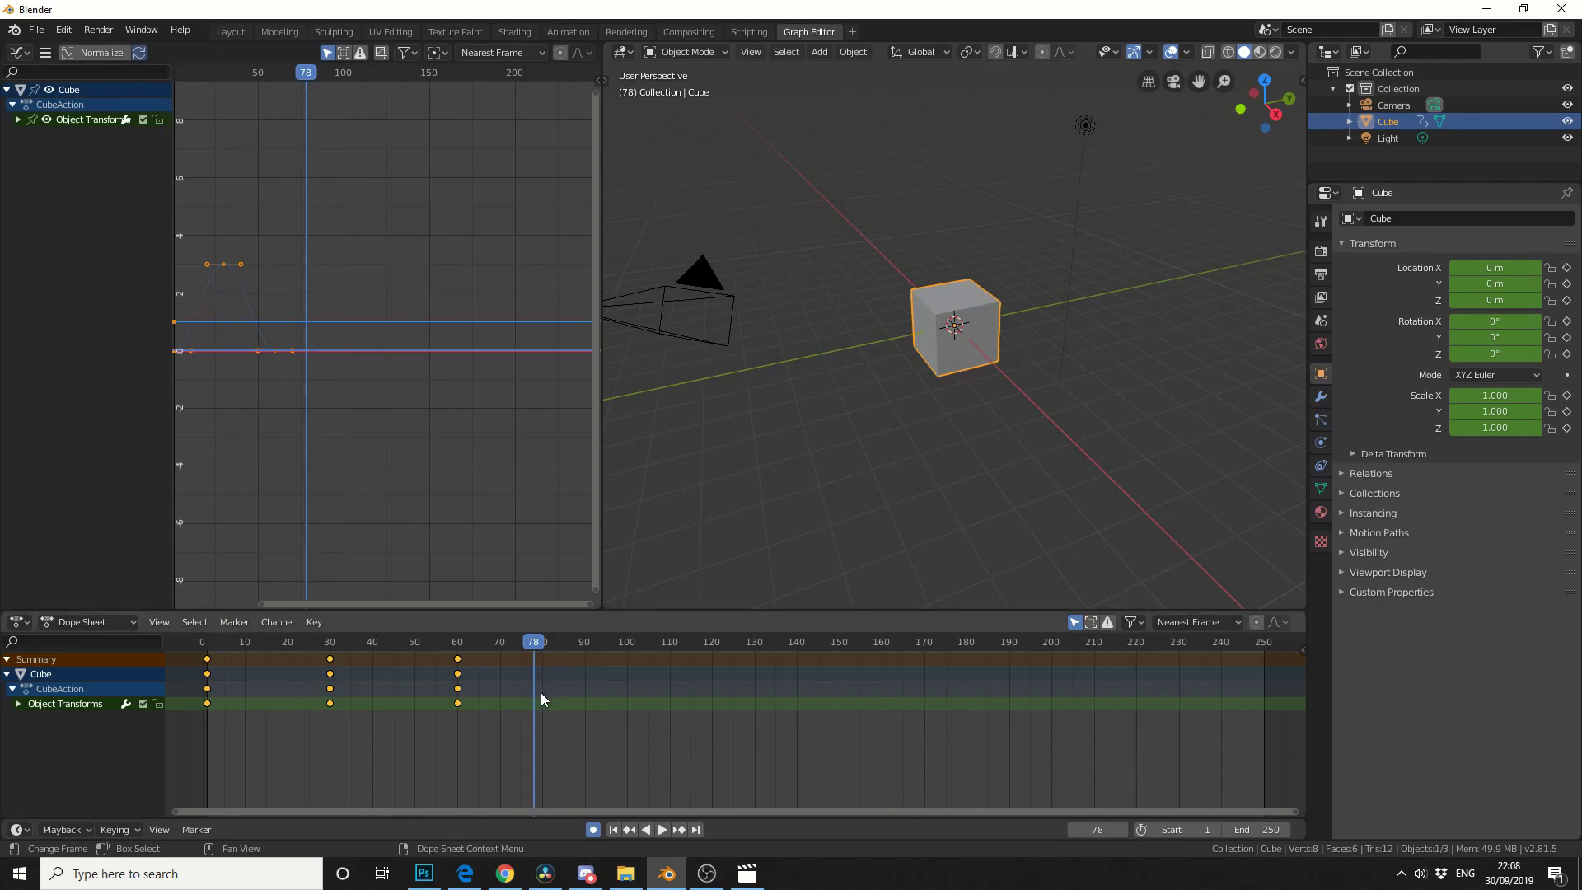
{"action": "left_click_drag", "start_coordinate": [491, 739], "coordinate": [207, 650]}
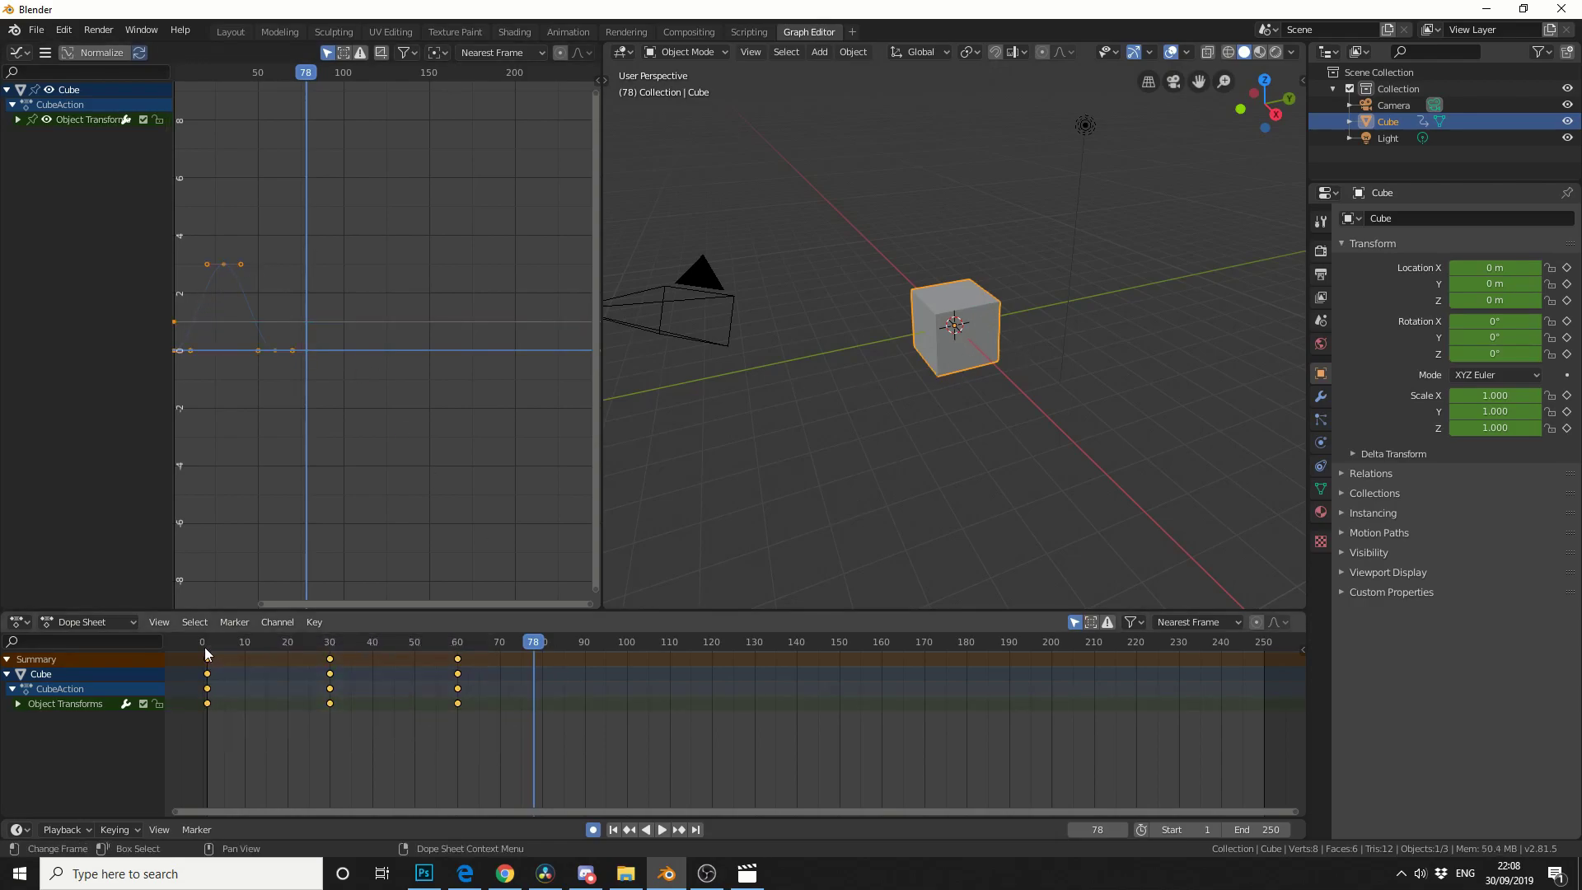
{"action": "right_click", "coordinate": [328, 658]}
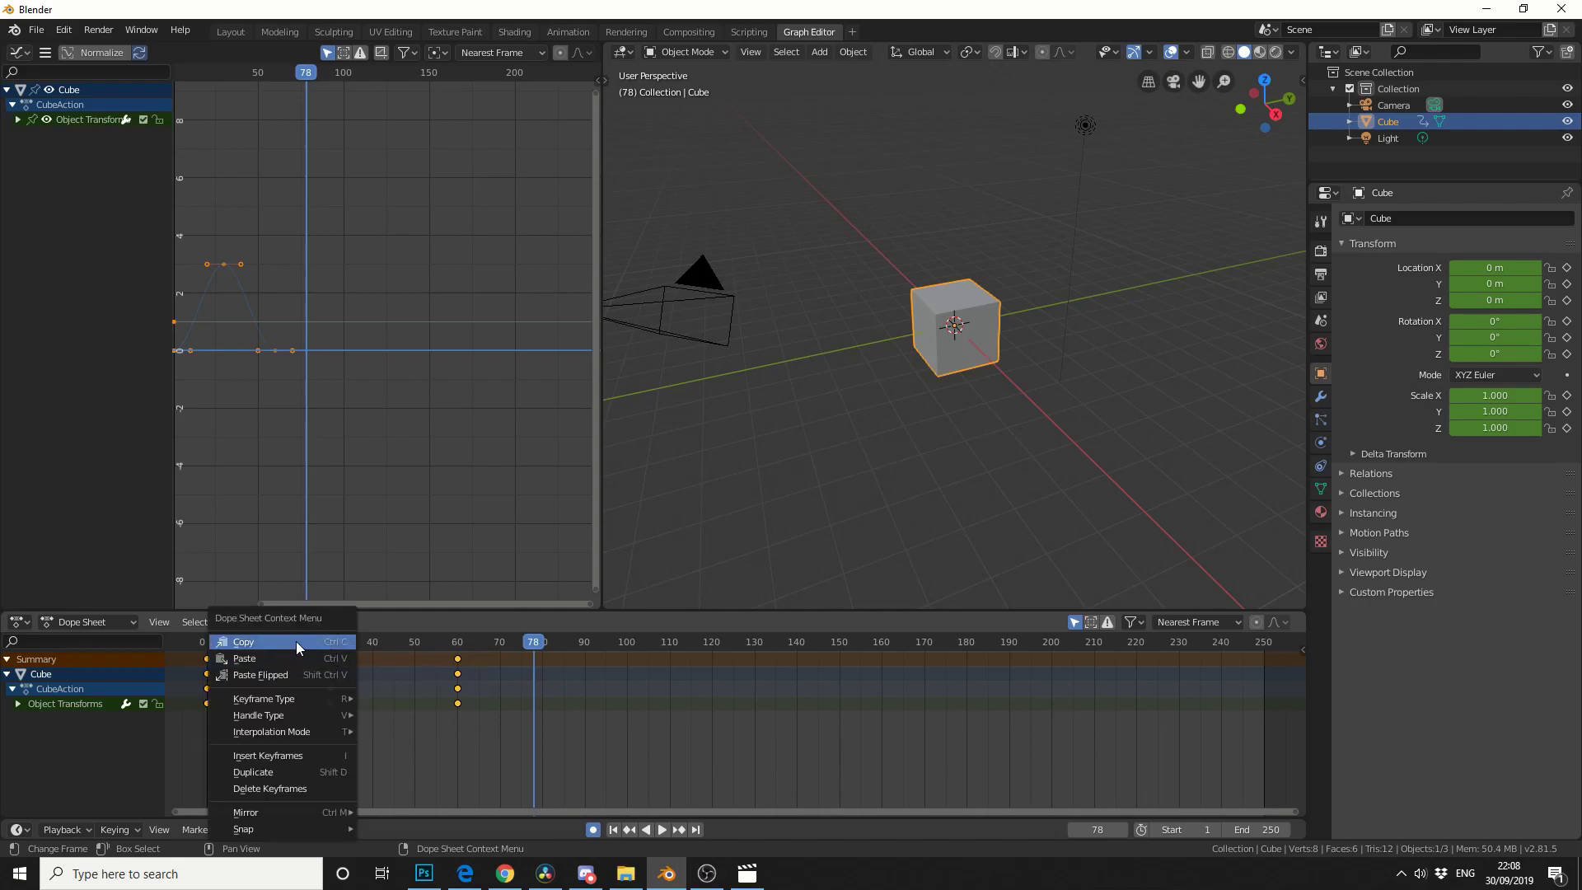
{"action": "left_click_drag", "start_coordinate": [527, 647], "coordinate": [458, 648]}
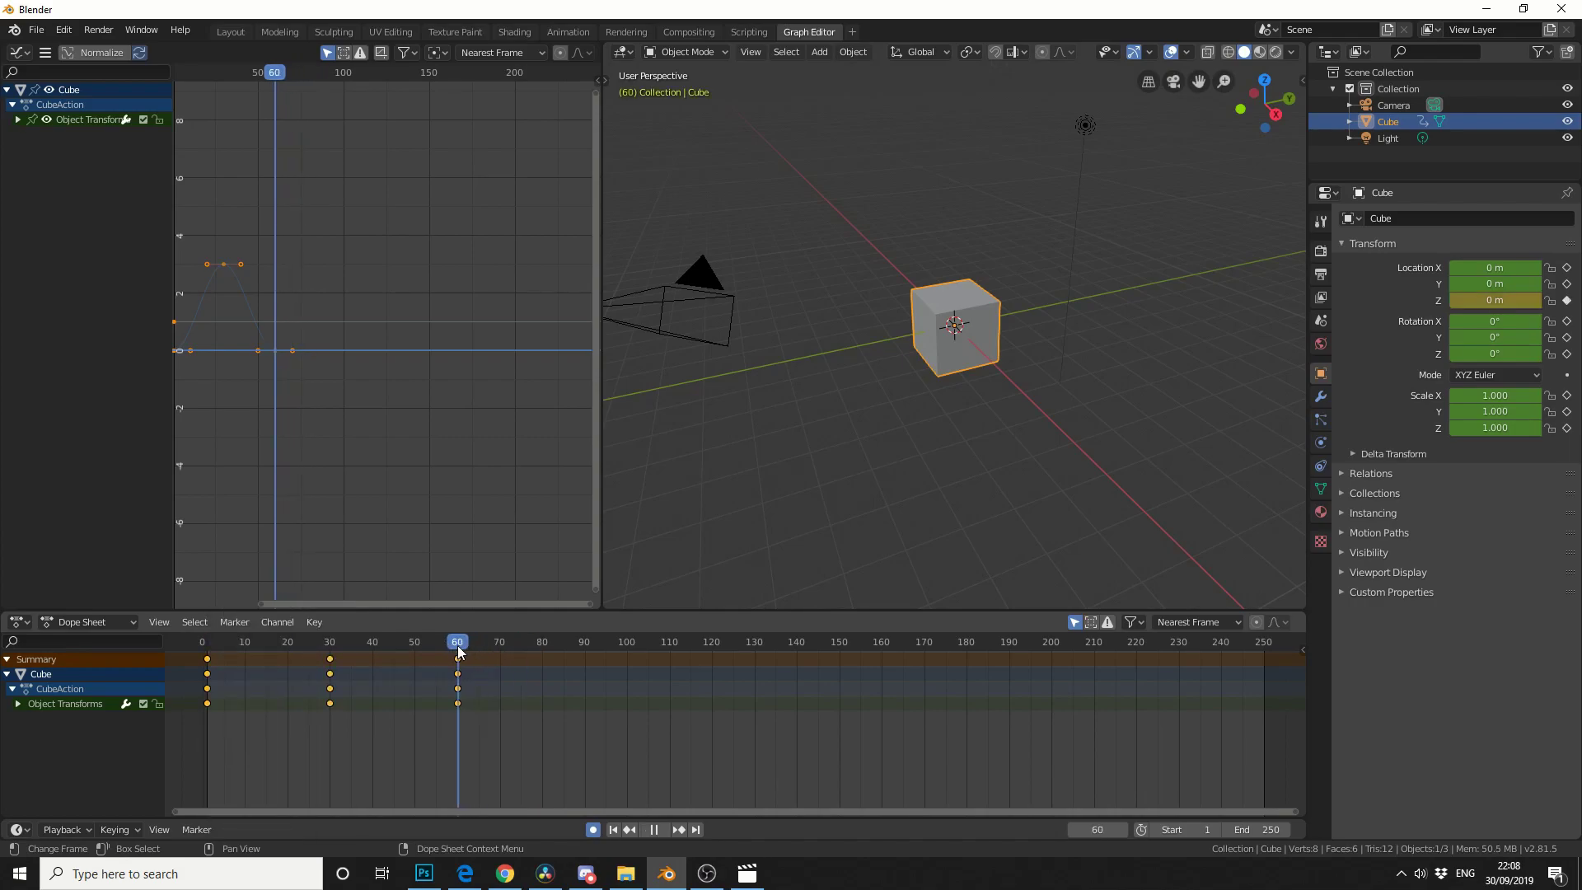
{"action": "right_click", "coordinate": [444, 654]}
{"action": "left_click", "coordinate": [428, 664]}
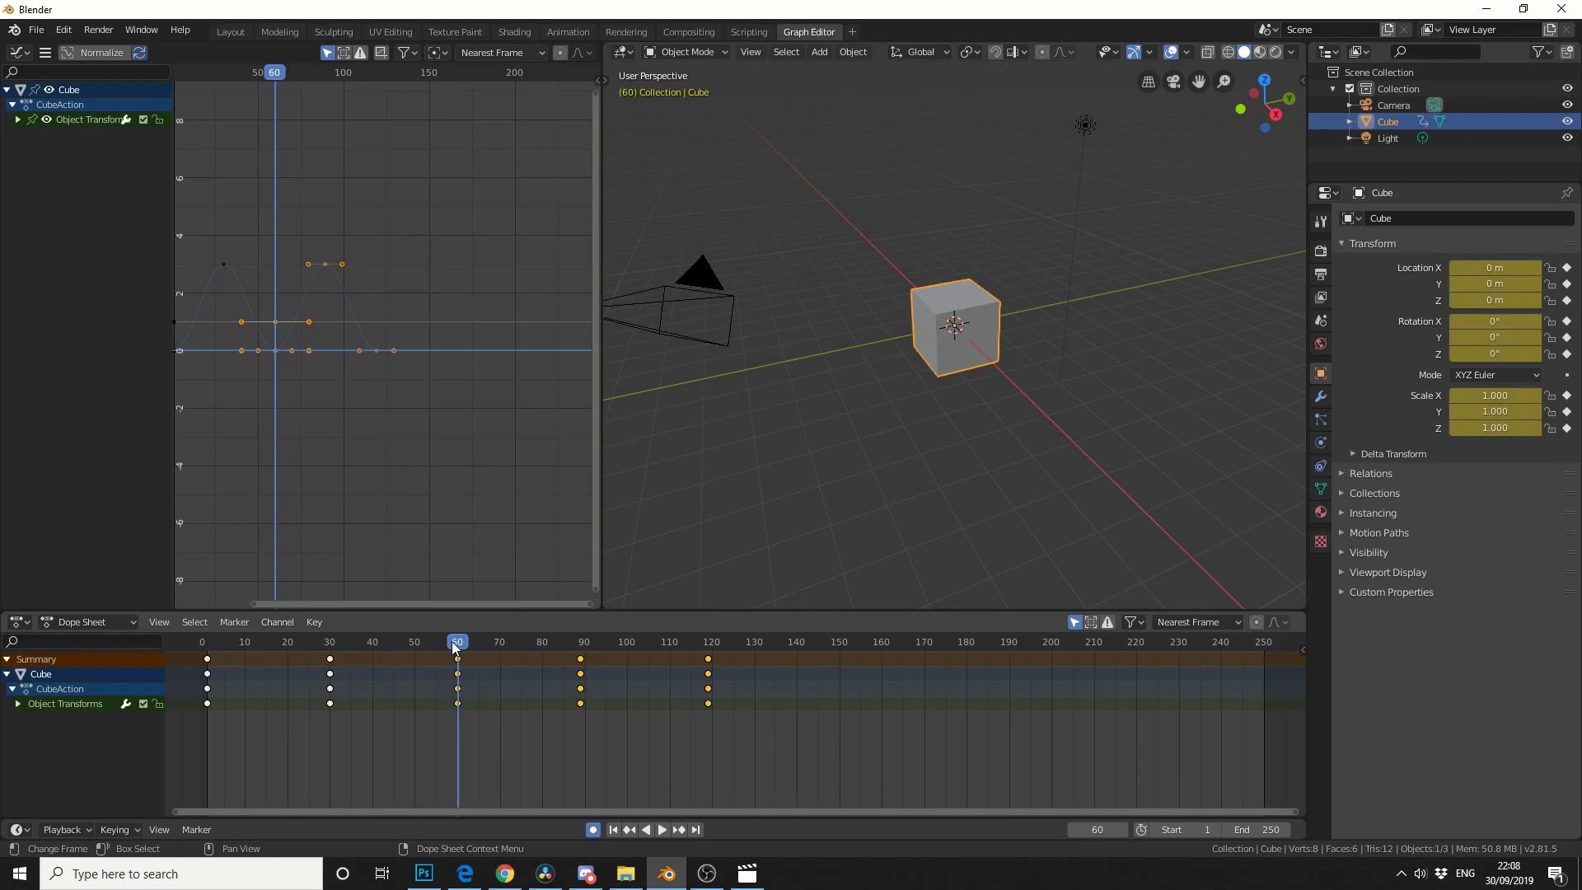
{"action": "left_click_drag", "start_coordinate": [459, 642], "coordinate": [605, 626]}
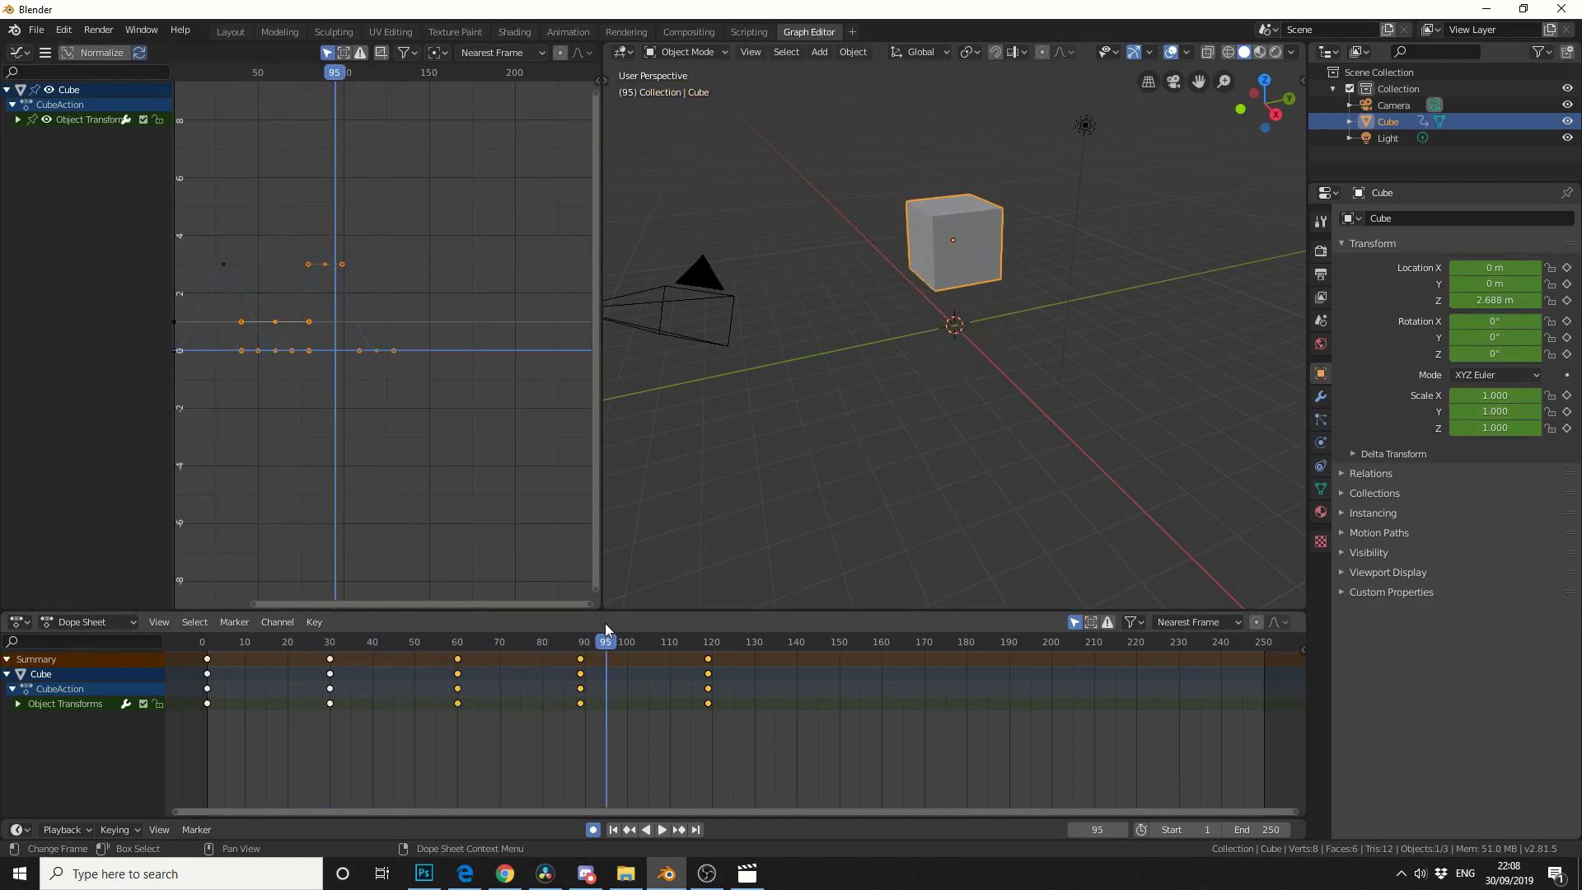
{"action": "key", "text": "ctrl+z"}
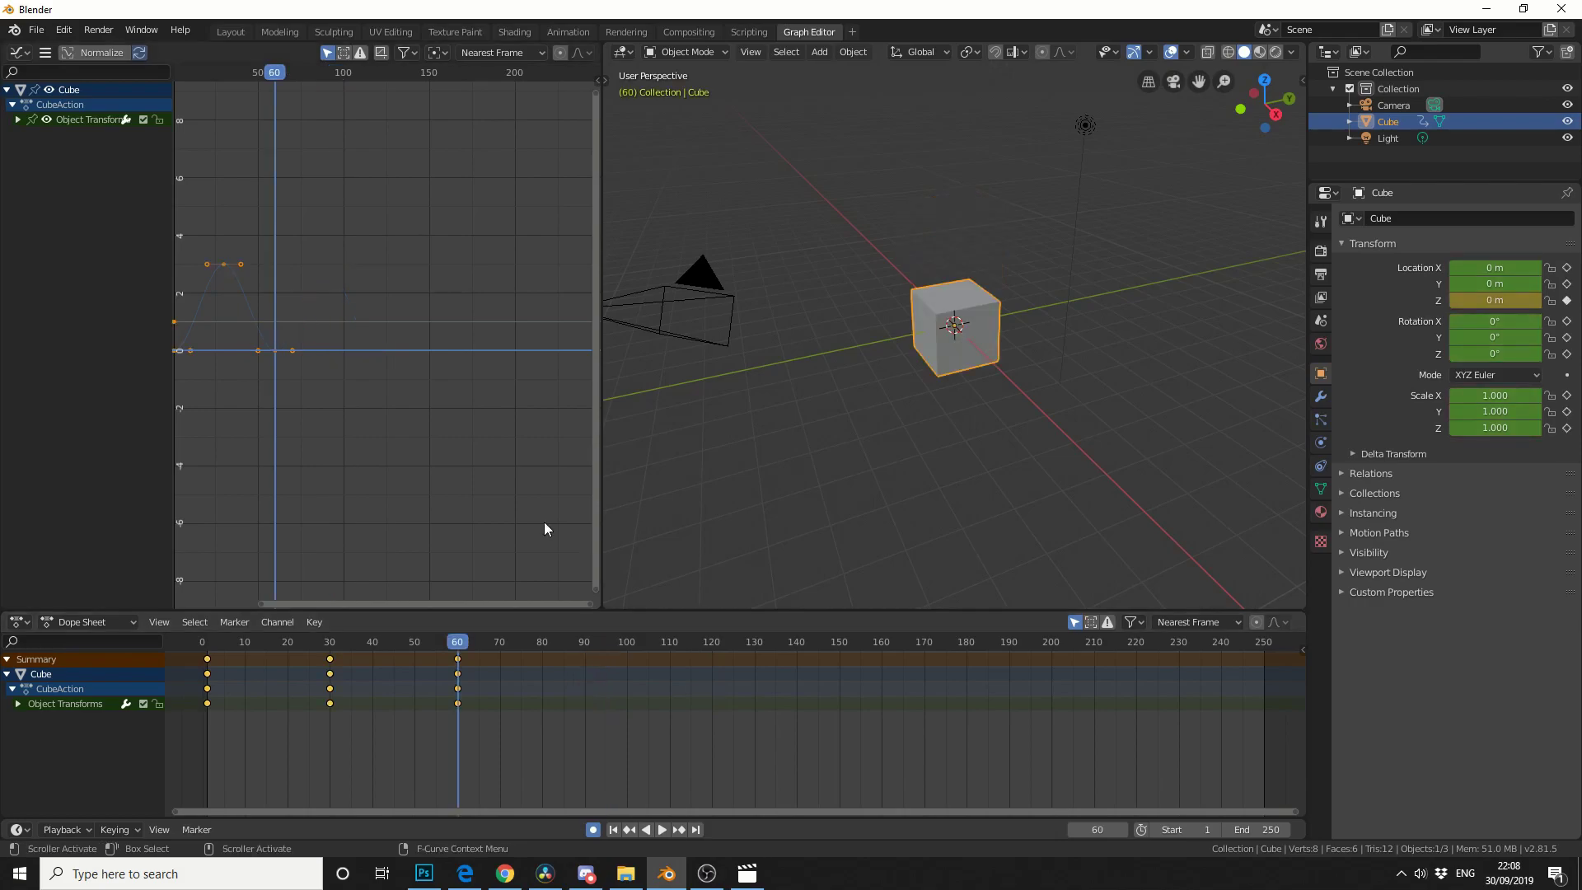
- Expand Object Transforms and move the Z Location channel to the top of the list
{"action": "left_click", "coordinate": [18, 121]}
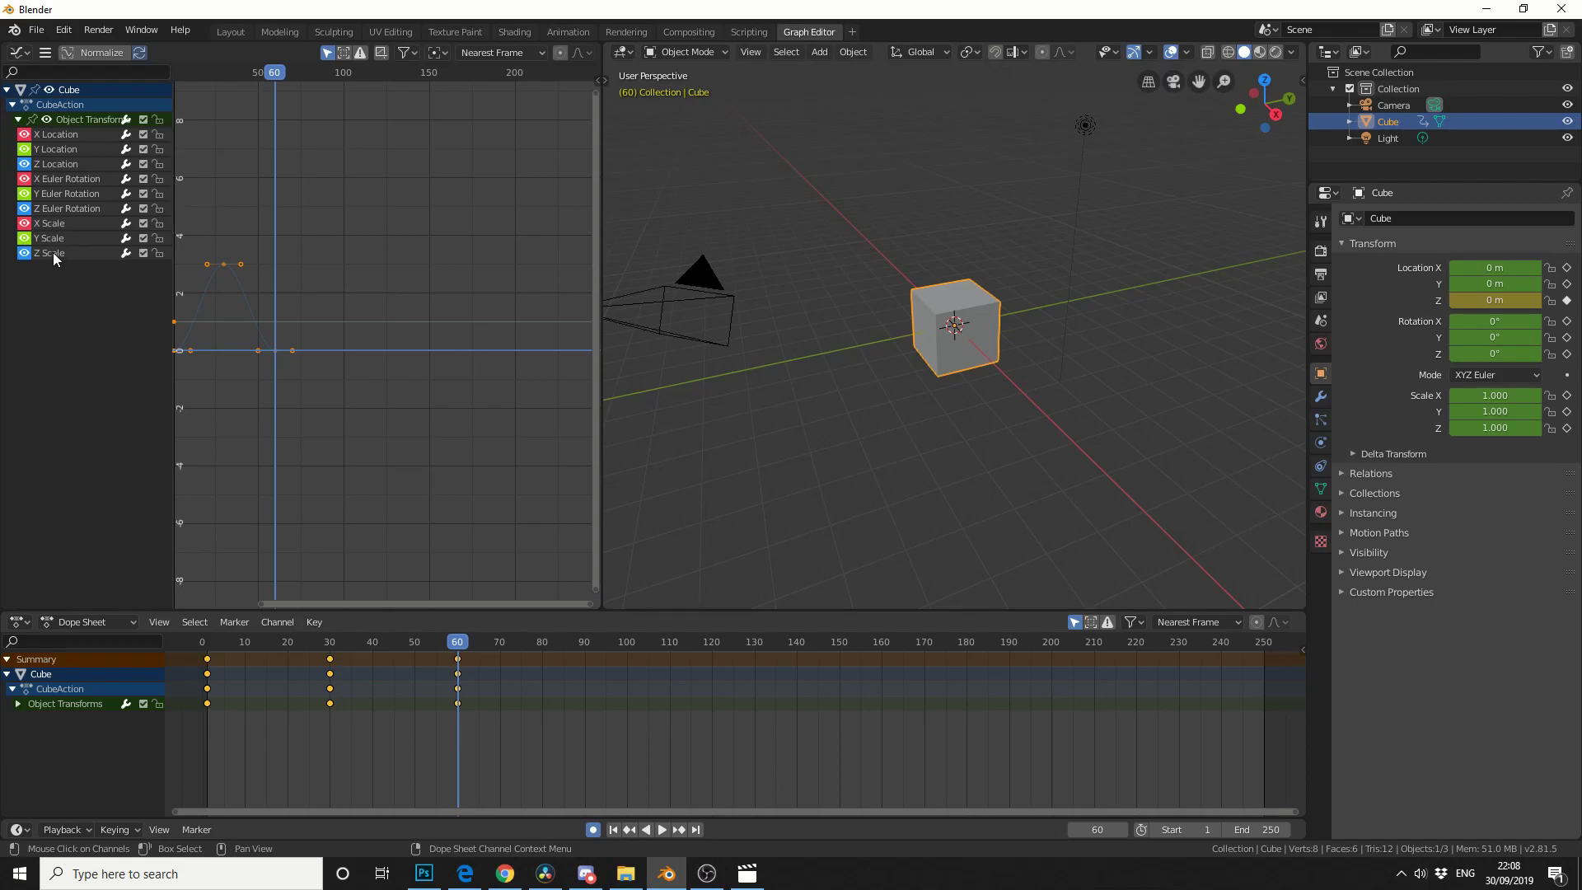
{"action": "left_click", "coordinate": [61, 165]}
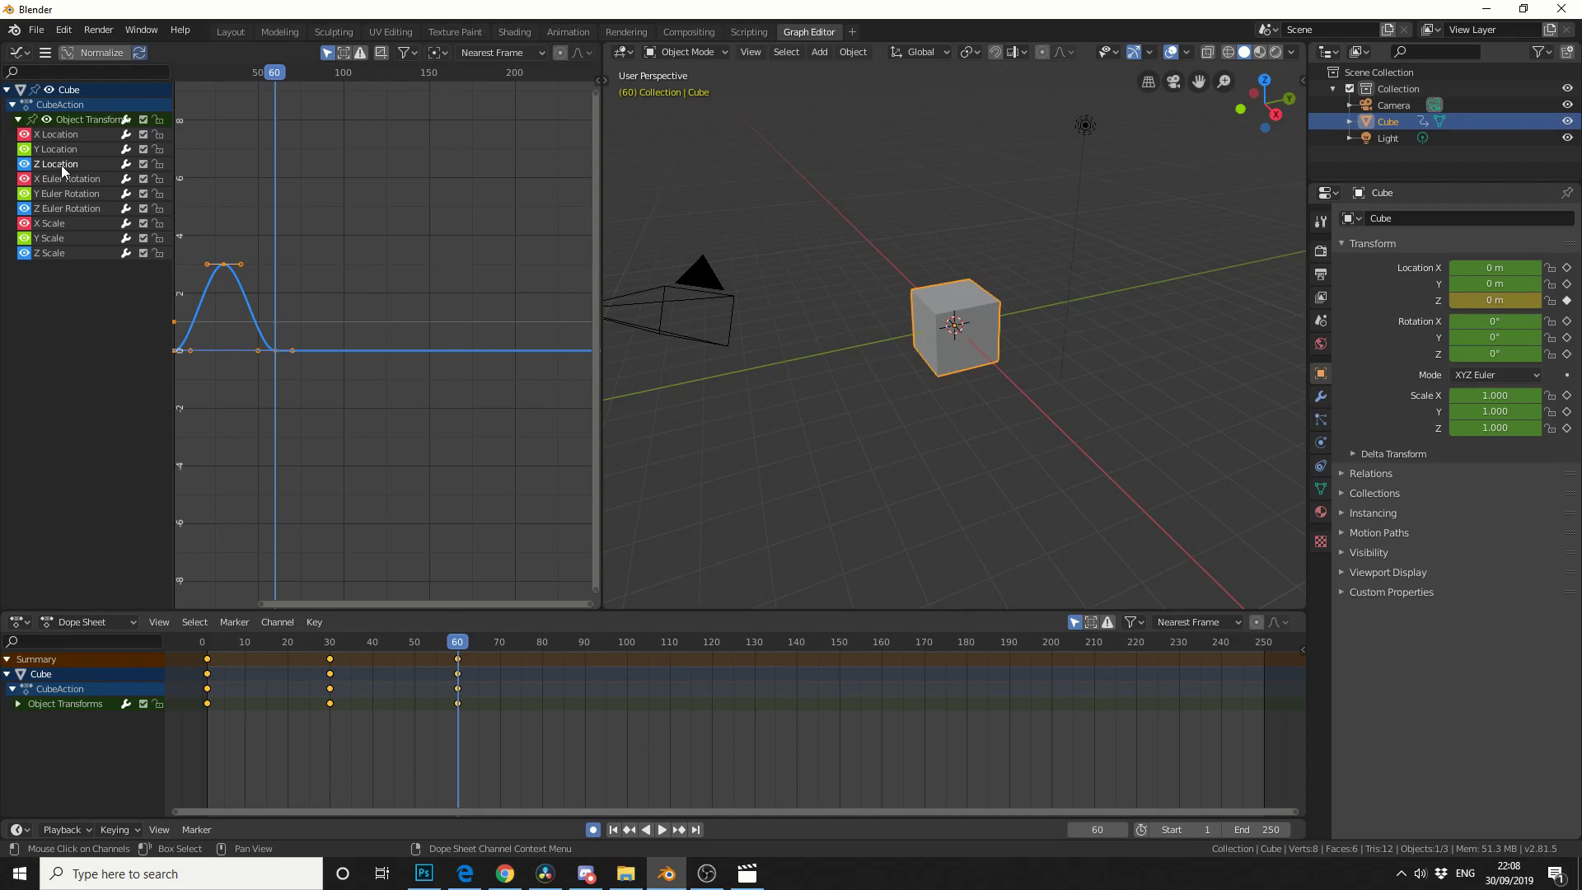
{"action": "right_click", "coordinate": [61, 165]}
{"action": "mouse_move", "coordinate": [76, 280]}
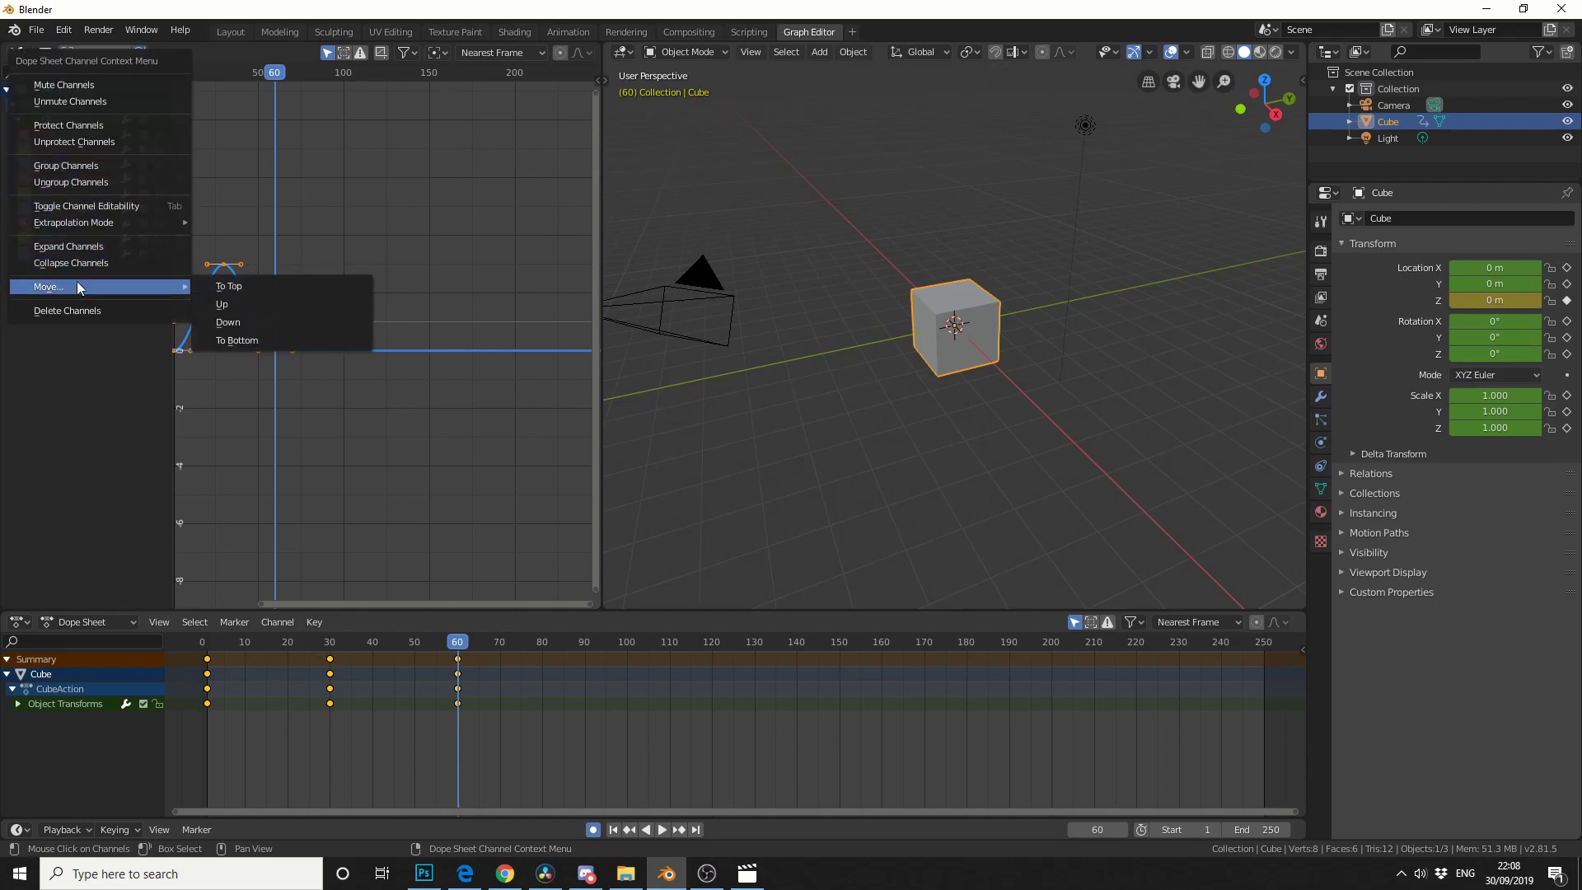
{"action": "left_click", "coordinate": [223, 286]}
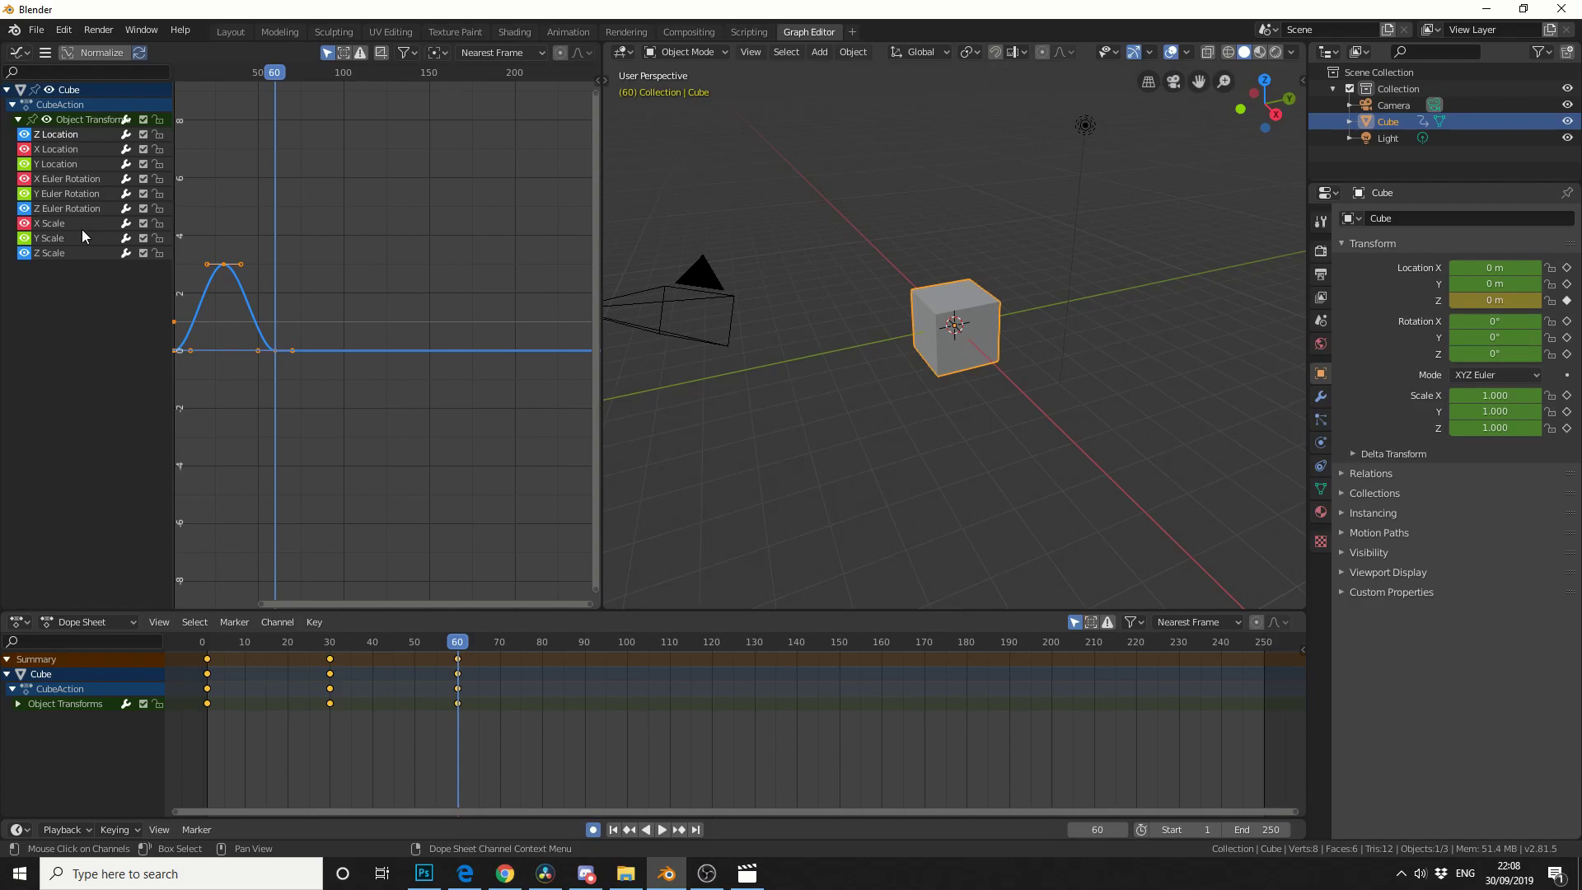
- Box-select X Location through Z Scale, group them, and name the group 'Unused'
{"action": "left_click", "coordinate": [62, 151]}
{"action": "key", "text": "b"}
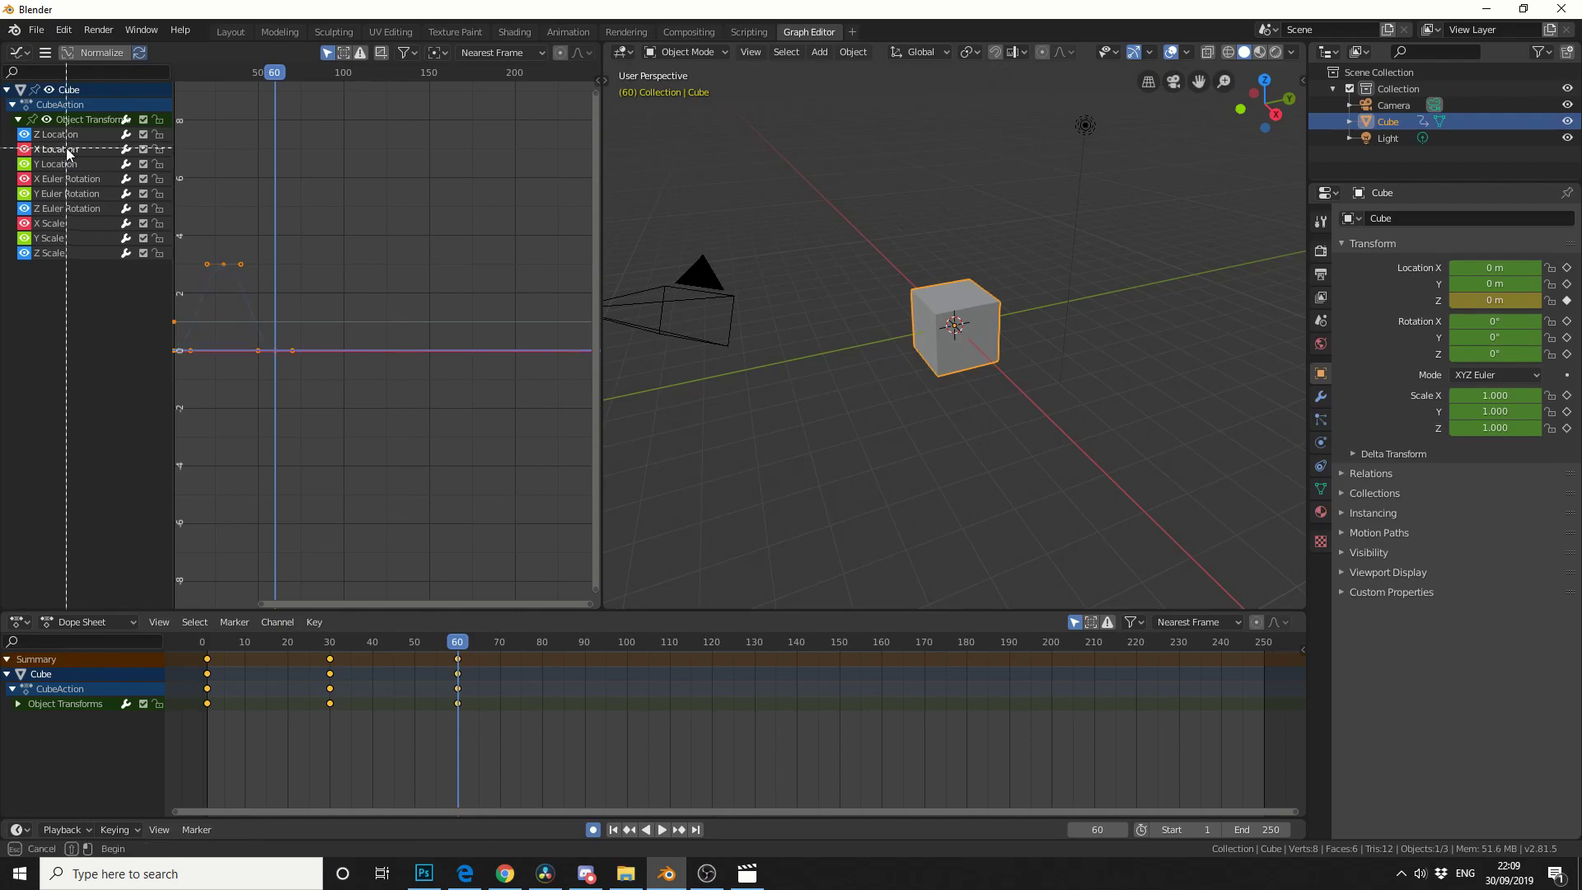
{"action": "left_click_drag", "start_coordinate": [66, 147], "coordinate": [51, 254]}
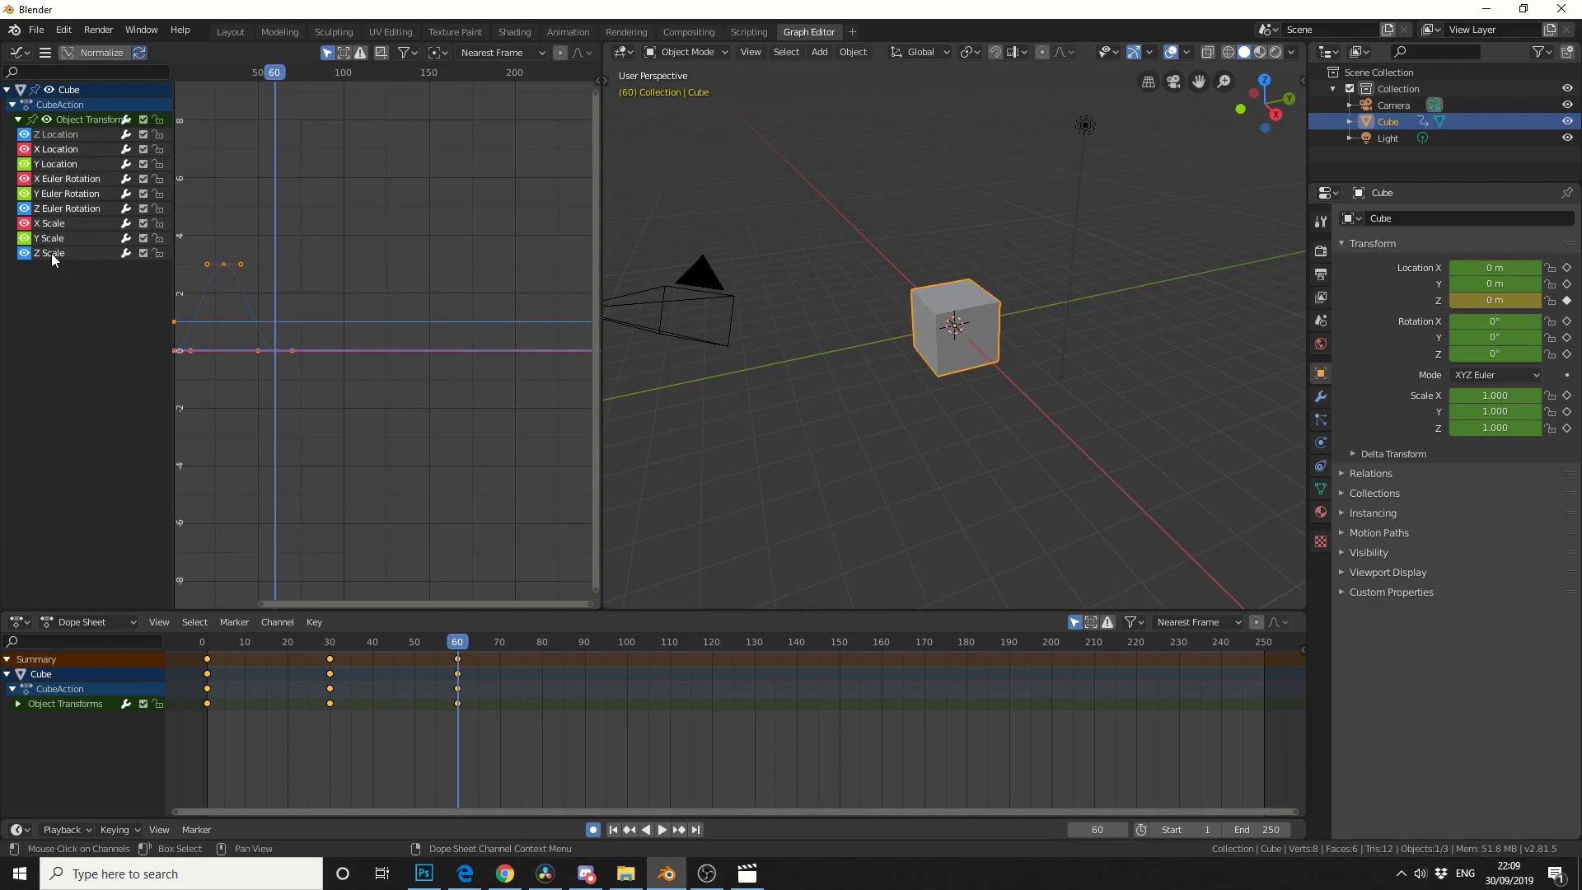
{"action": "right_click", "coordinate": [62, 210]}
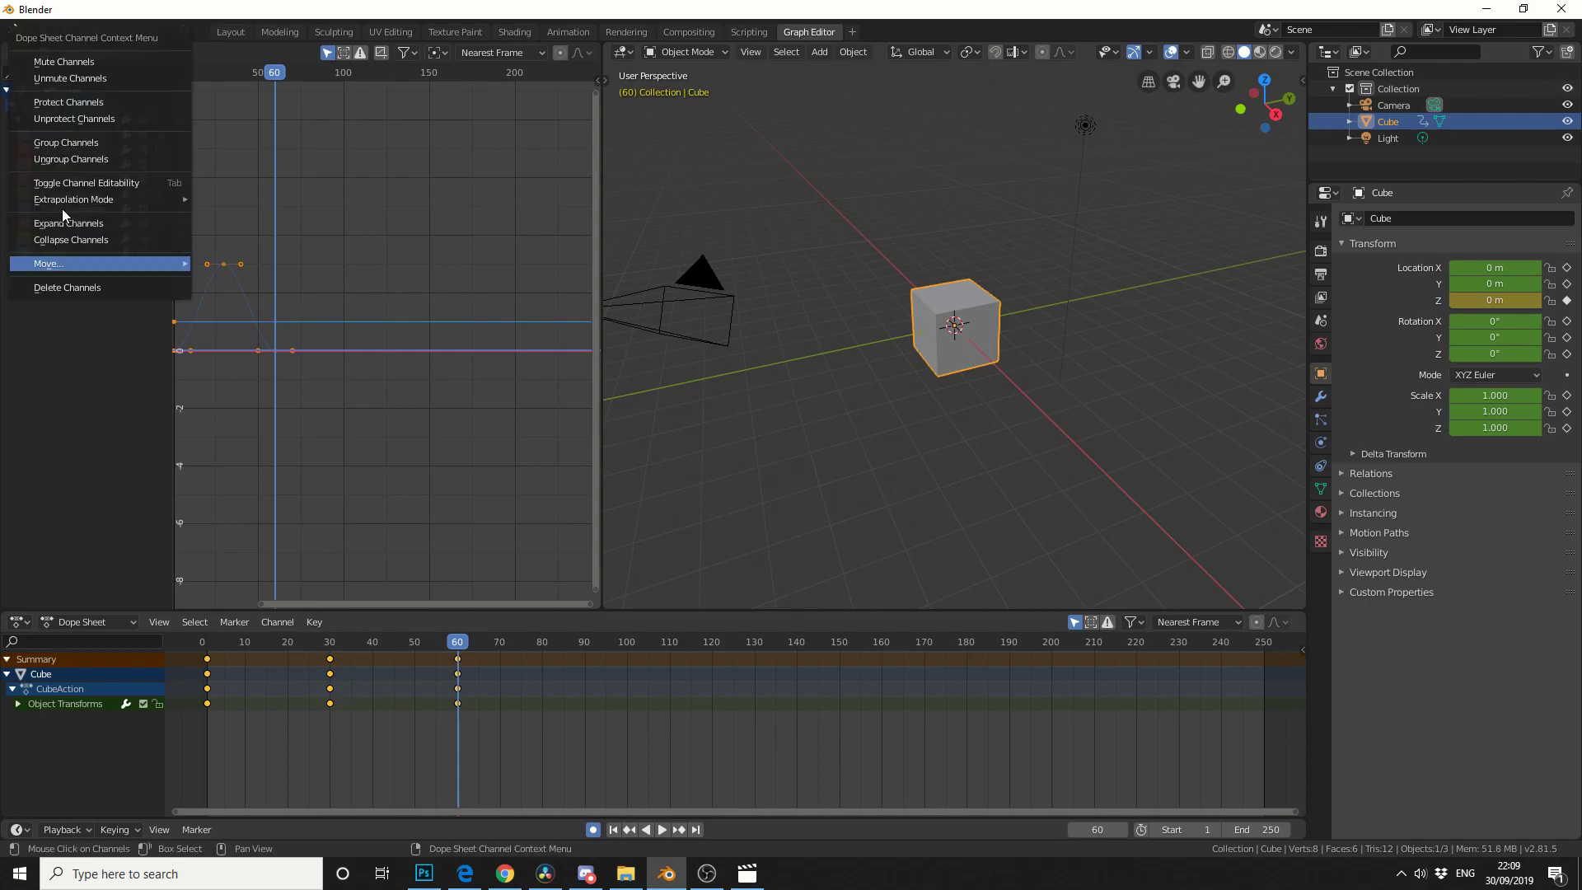
{"action": "left_click", "coordinate": [75, 146]}
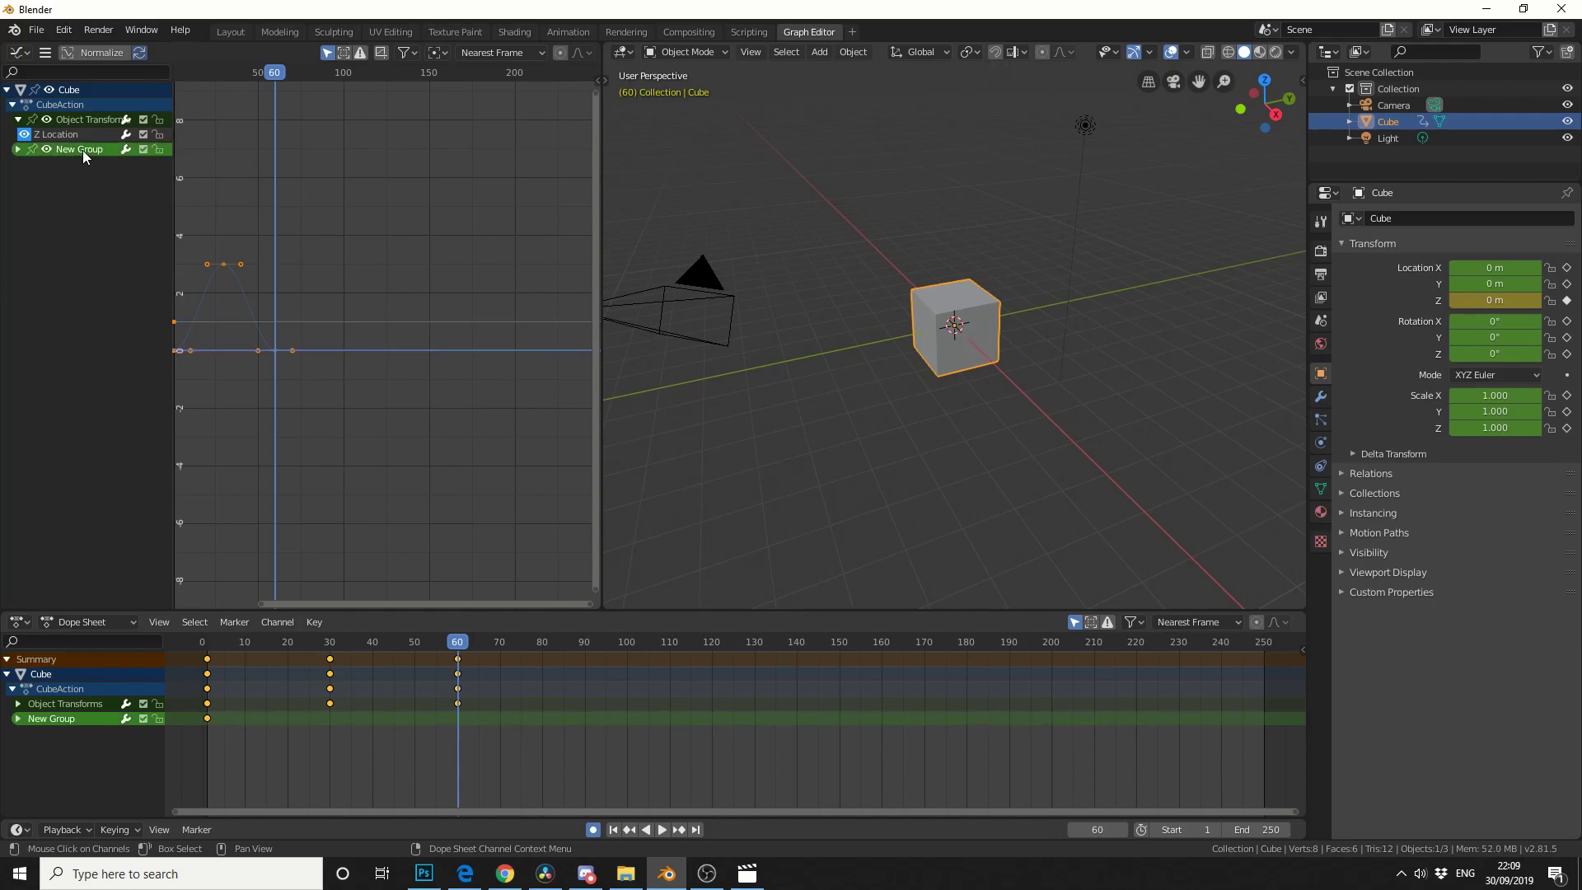
{"action": "double_click", "coordinate": [82, 150]}
{"action": "type", "text": "Unused"}
{"action": "key", "text": "Return"}
- Expand the Unused group, hide its curves, recentre the graph, and collapse the group
{"action": "left_click", "coordinate": [17, 150]}
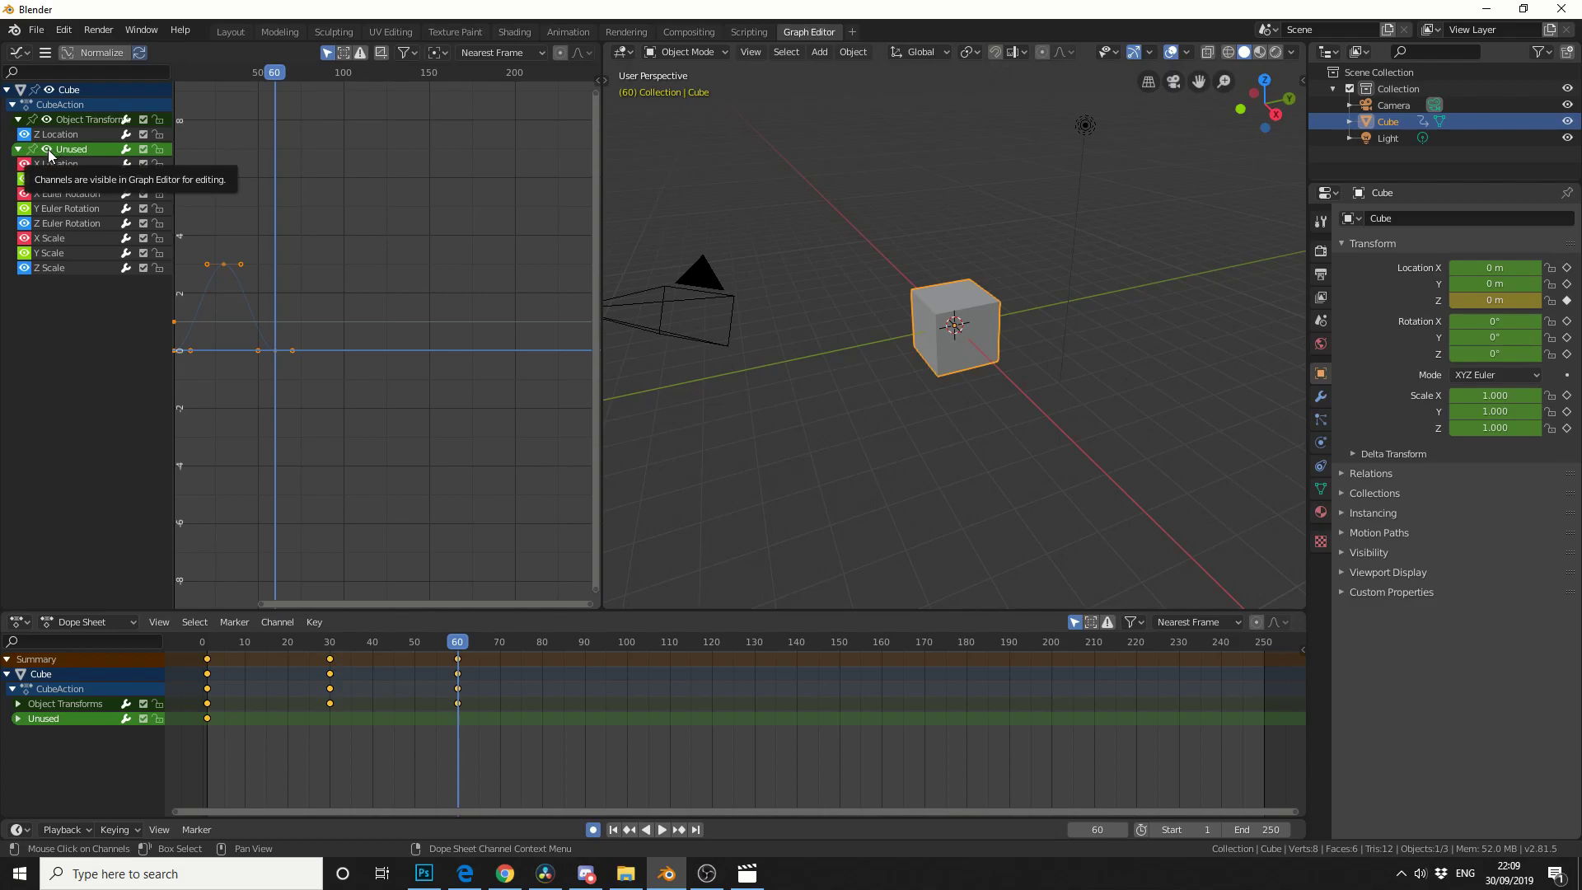
{"action": "left_click", "coordinate": [48, 150]}
{"action": "middle_click_drag", "start_coordinate": [348, 231], "coordinate": [504, 216]}
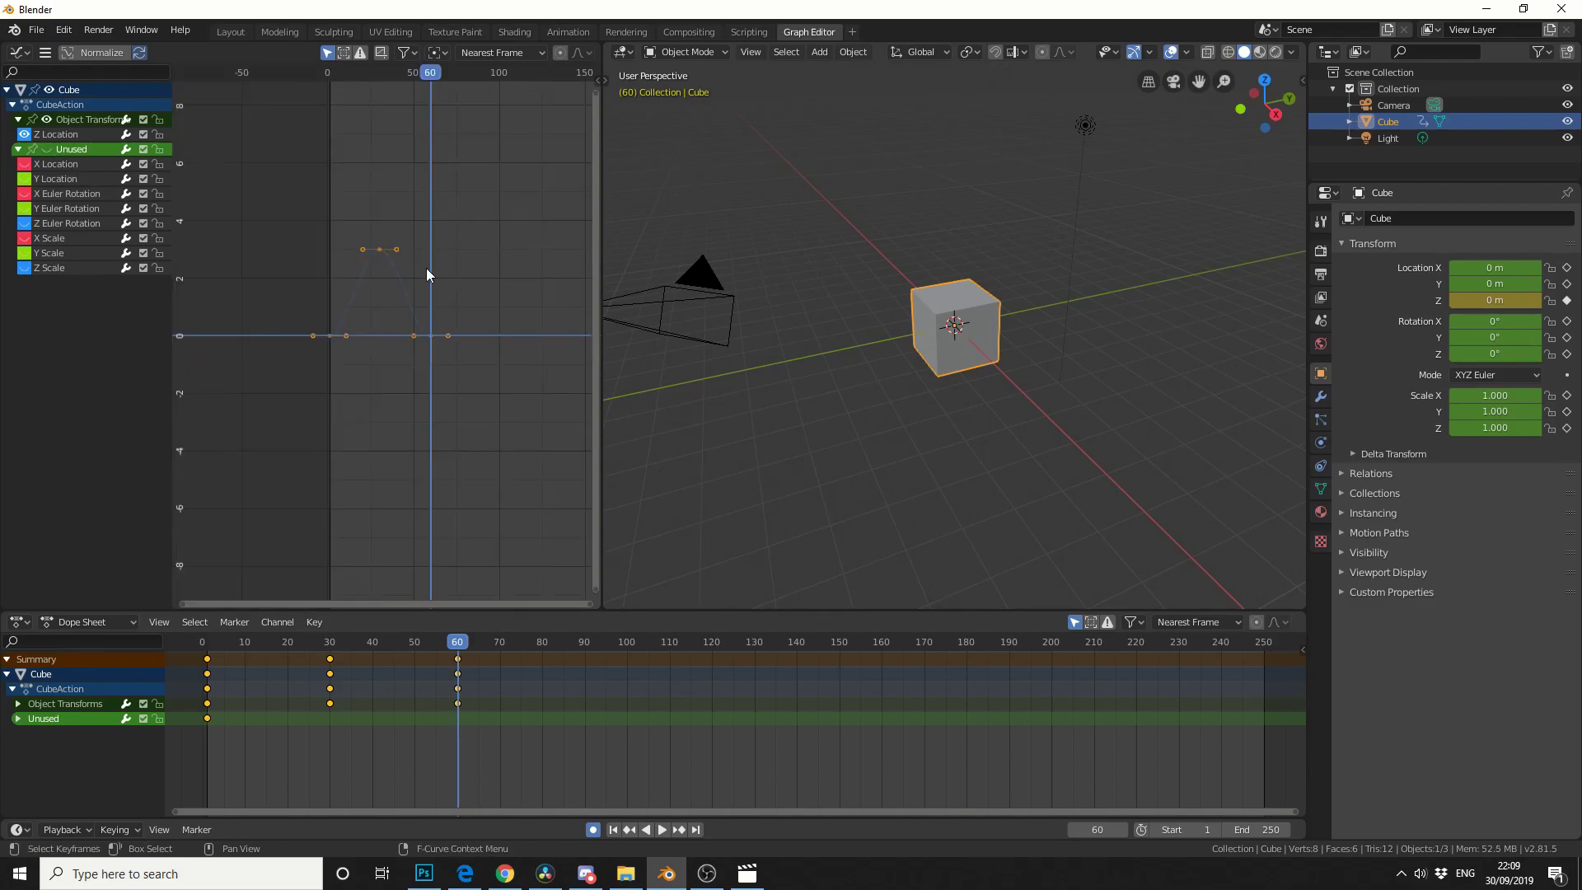
{"action": "left_click", "coordinate": [17, 149]}
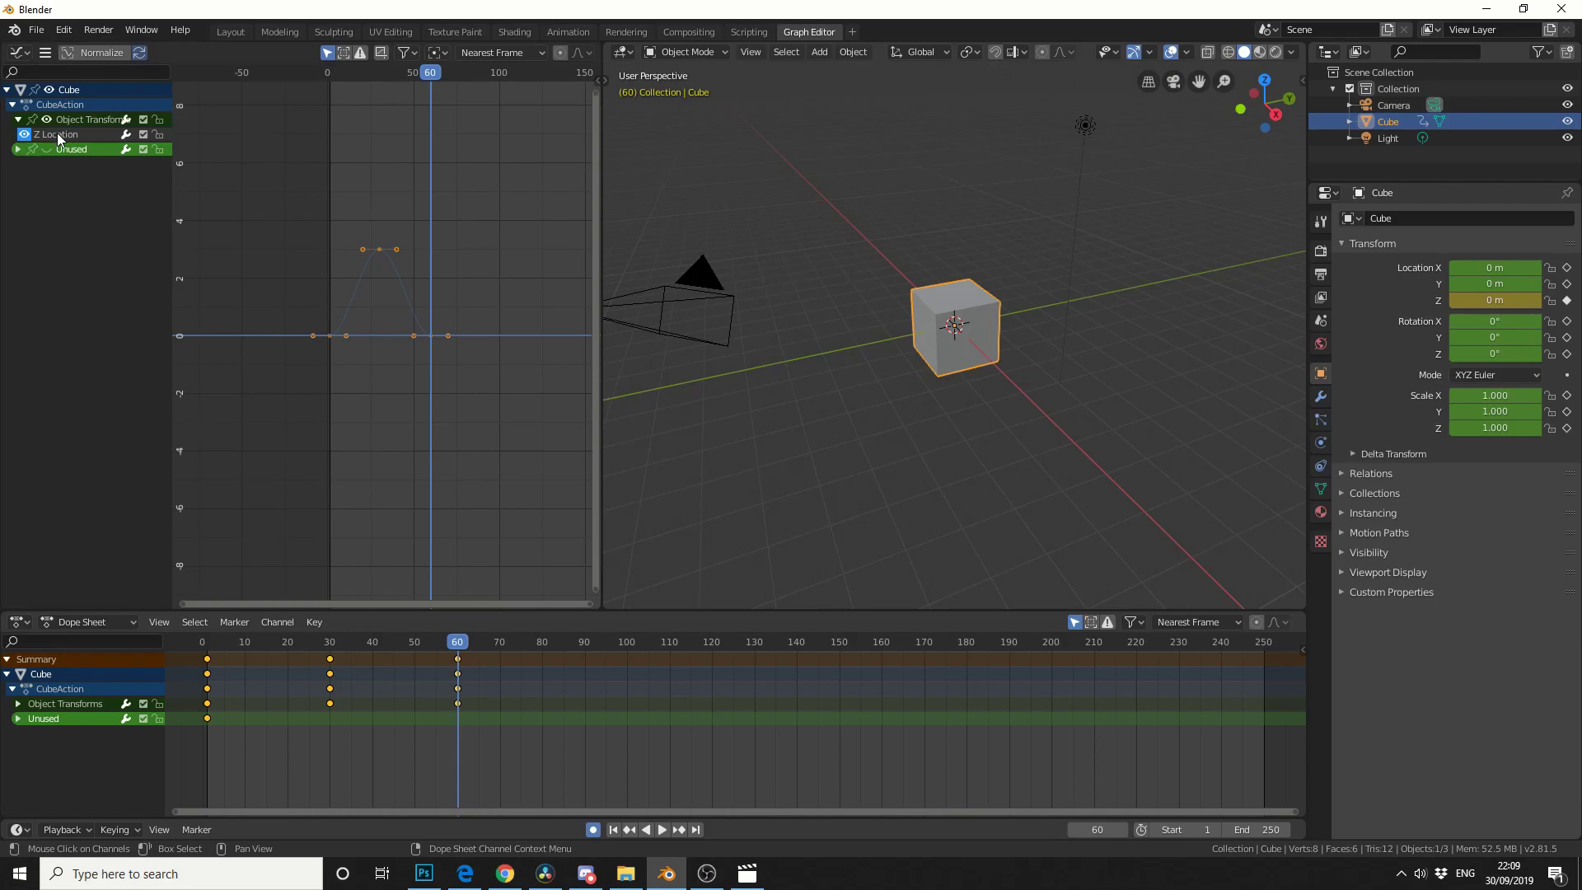
- Add a Built-In Function F-curve modifier to the Z Location channel
{"action": "left_click", "coordinate": [56, 133]}
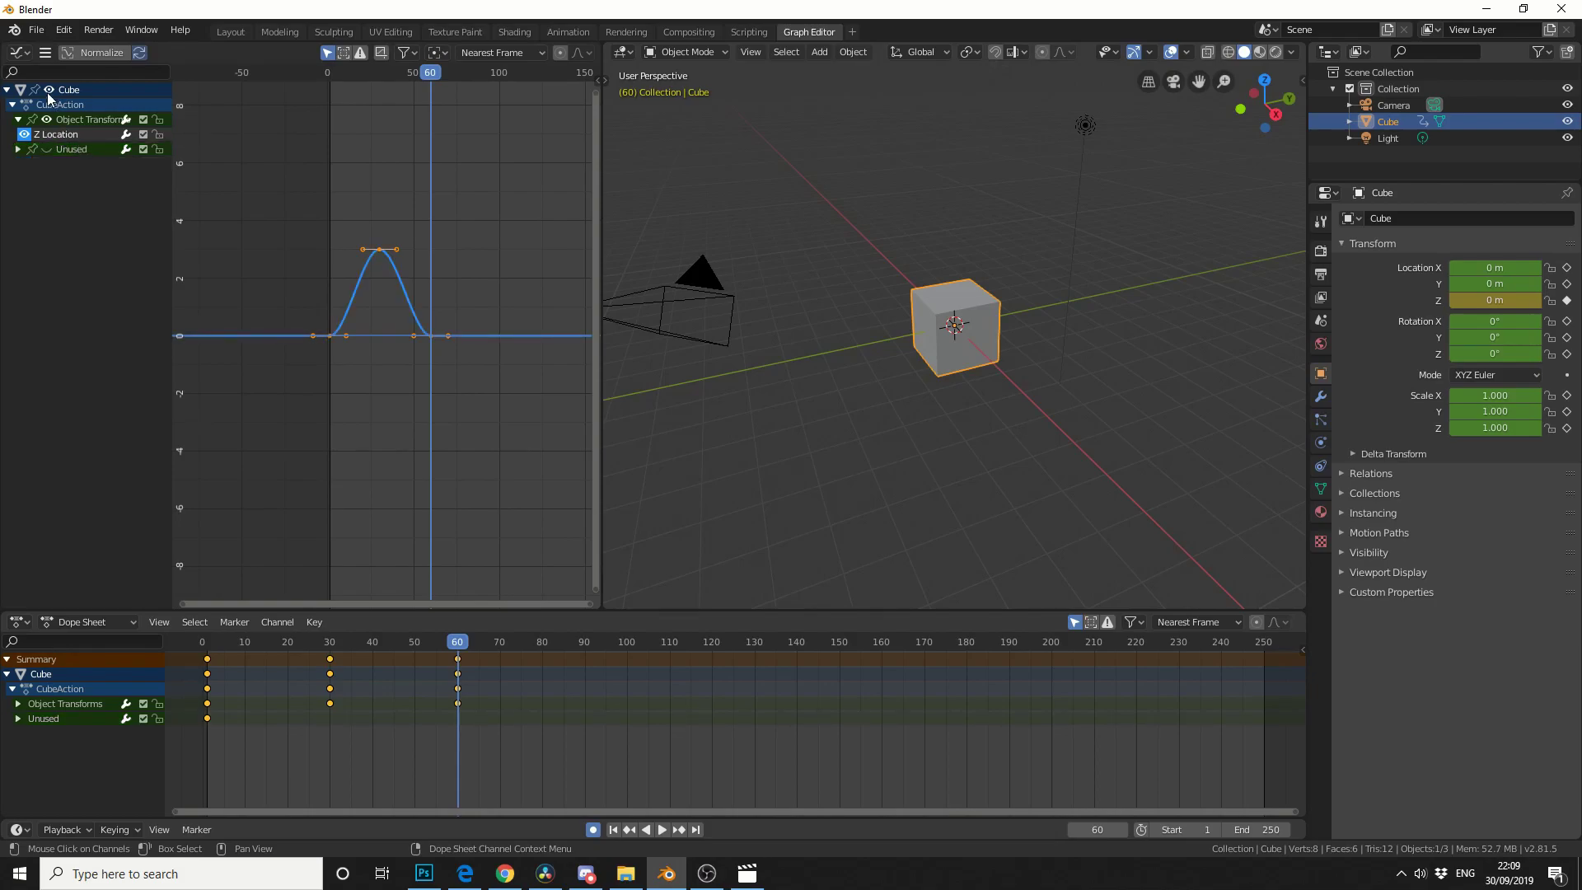
{"action": "left_click", "coordinate": [46, 53]}
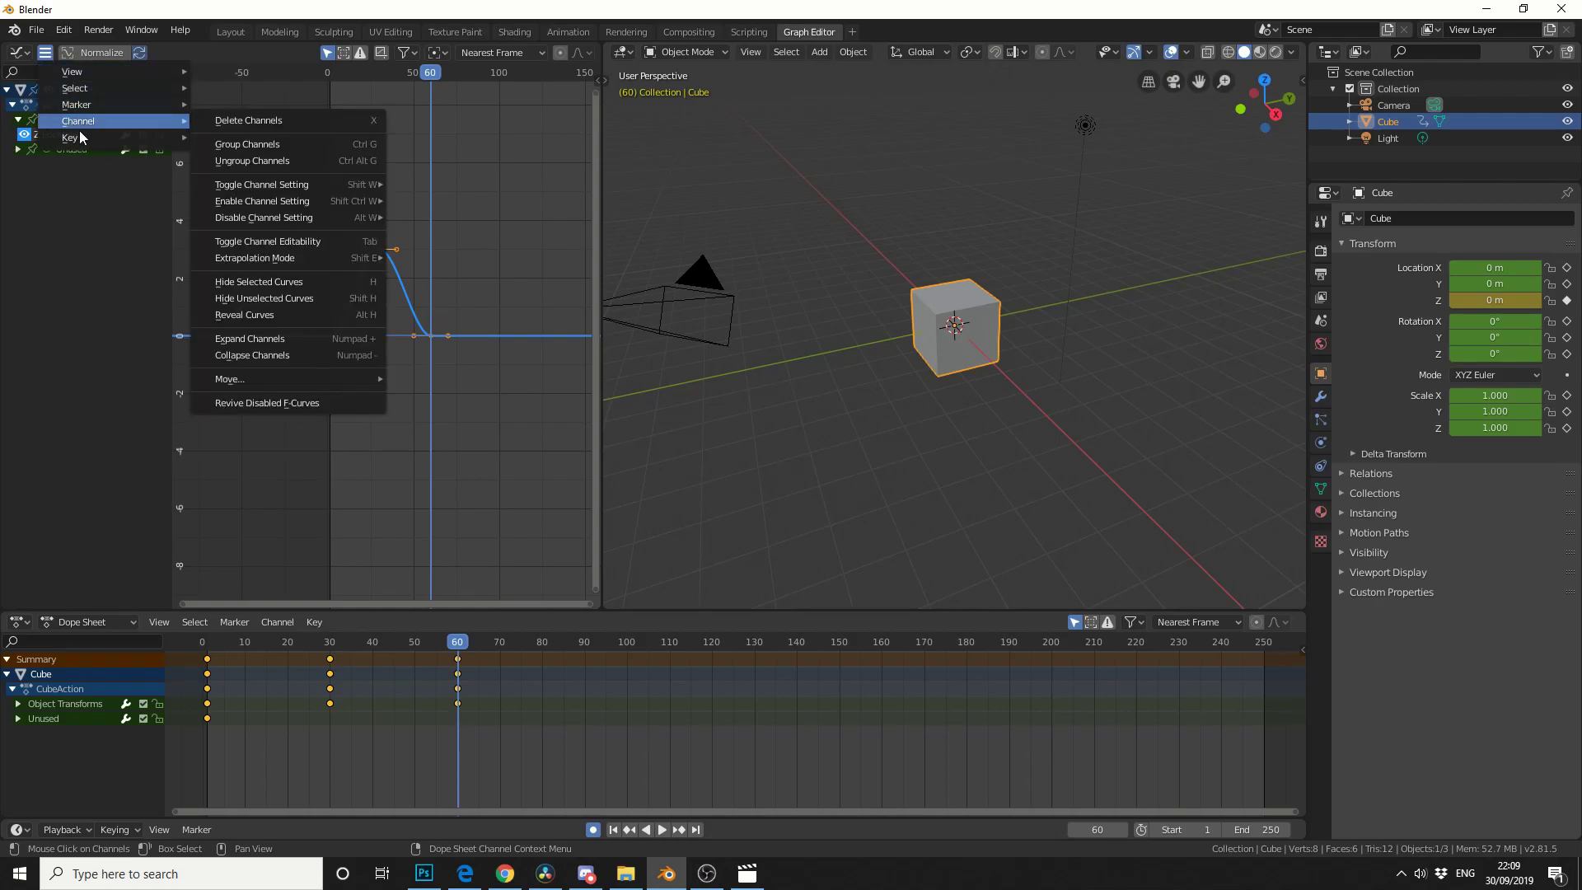
{"action": "mouse_move", "coordinate": [78, 140]}
{"action": "mouse_move", "coordinate": [253, 175]}
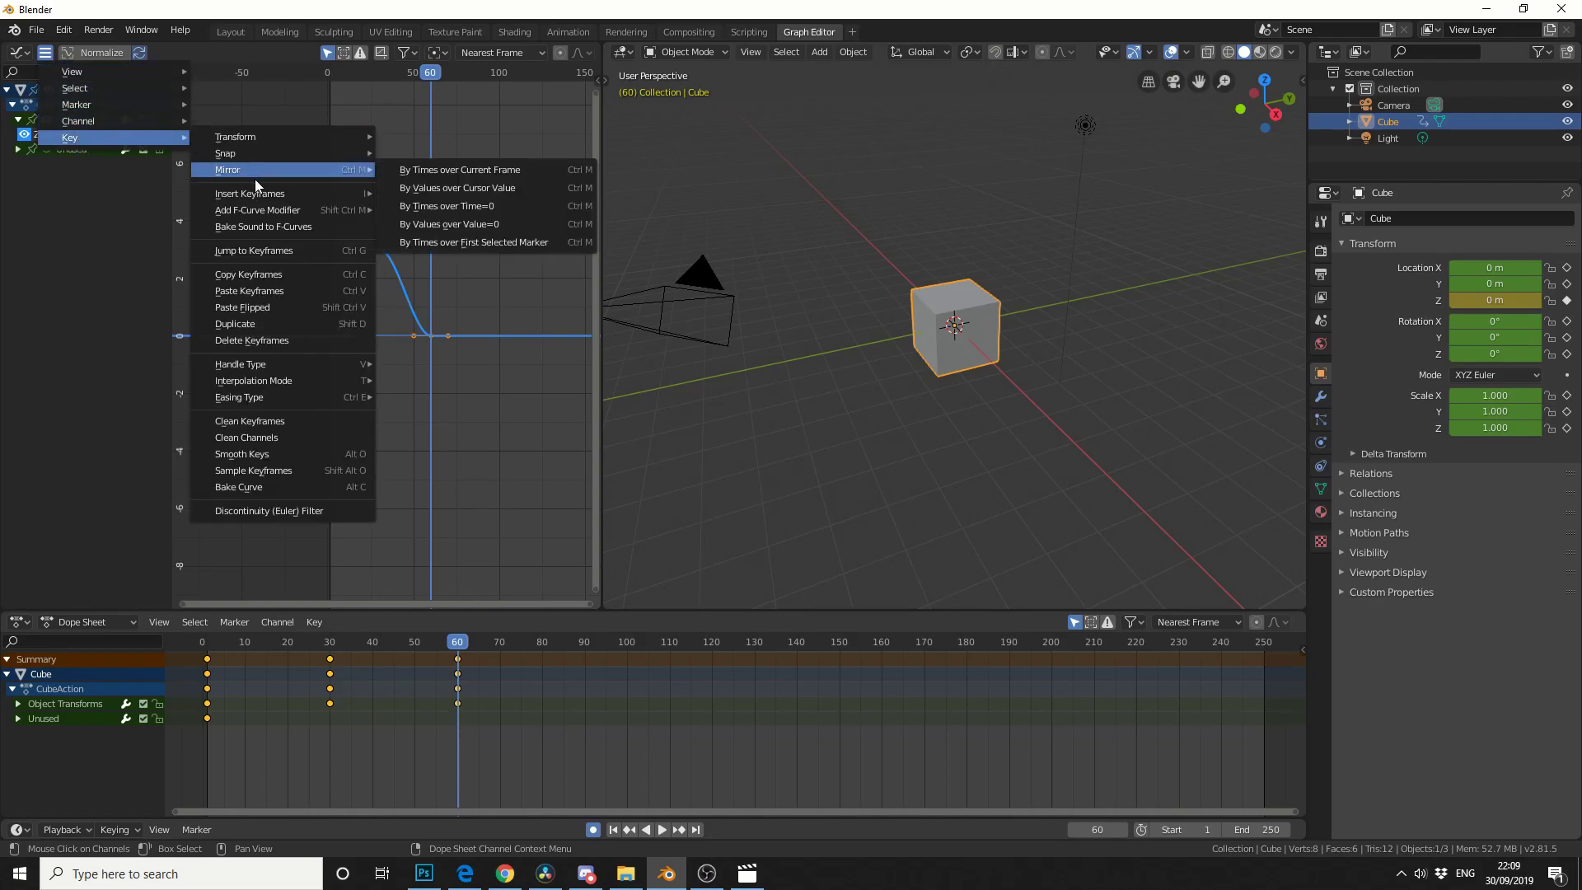
{"action": "mouse_move", "coordinate": [247, 211]}
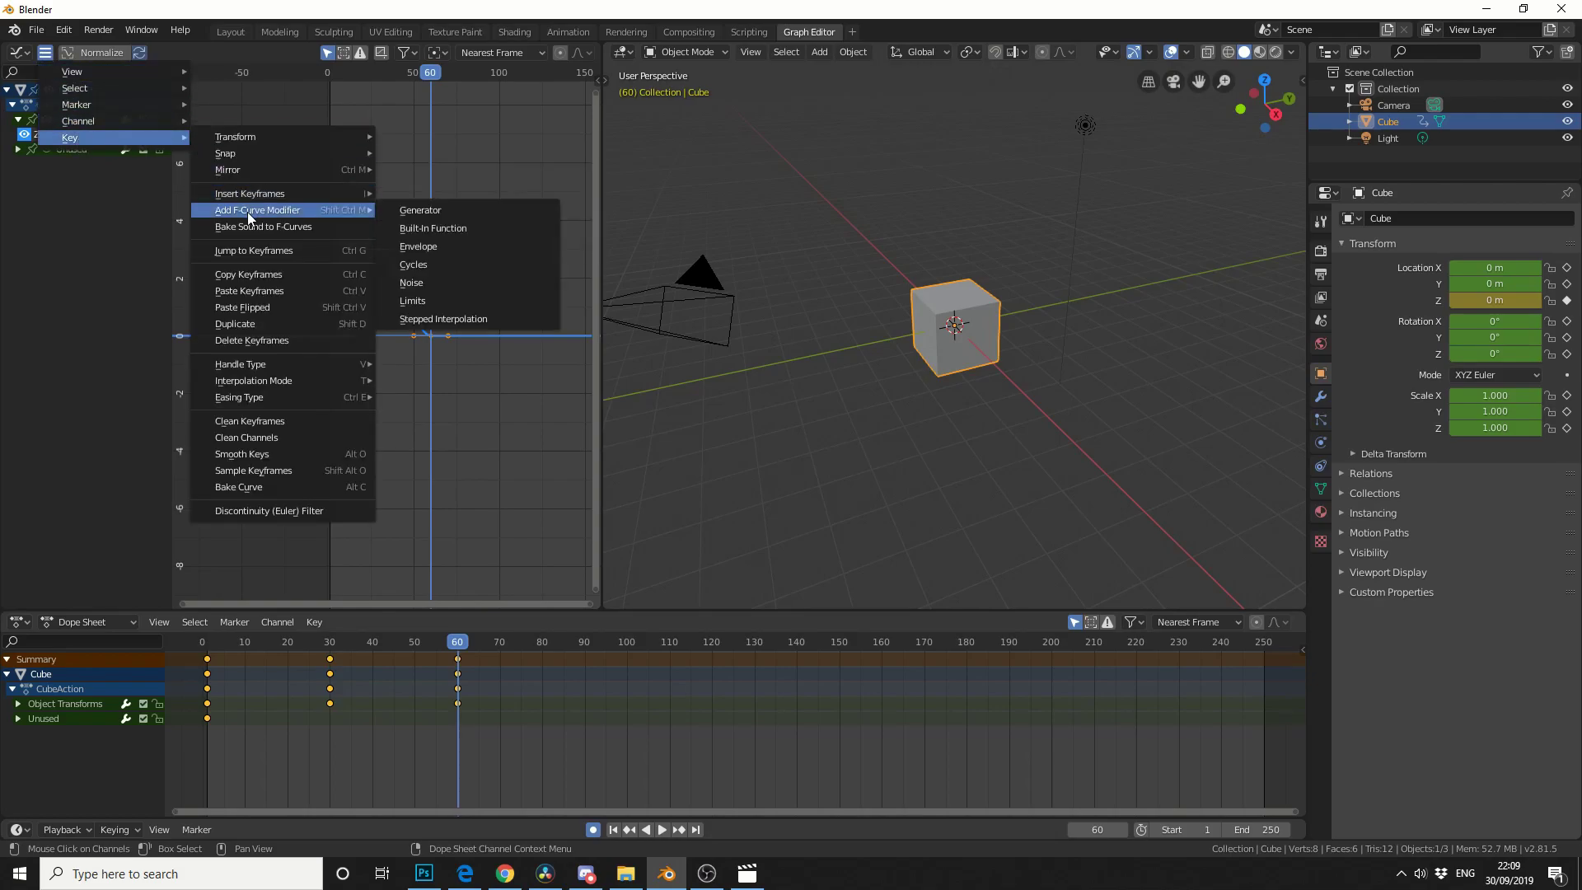
{"action": "left_click", "coordinate": [415, 229]}
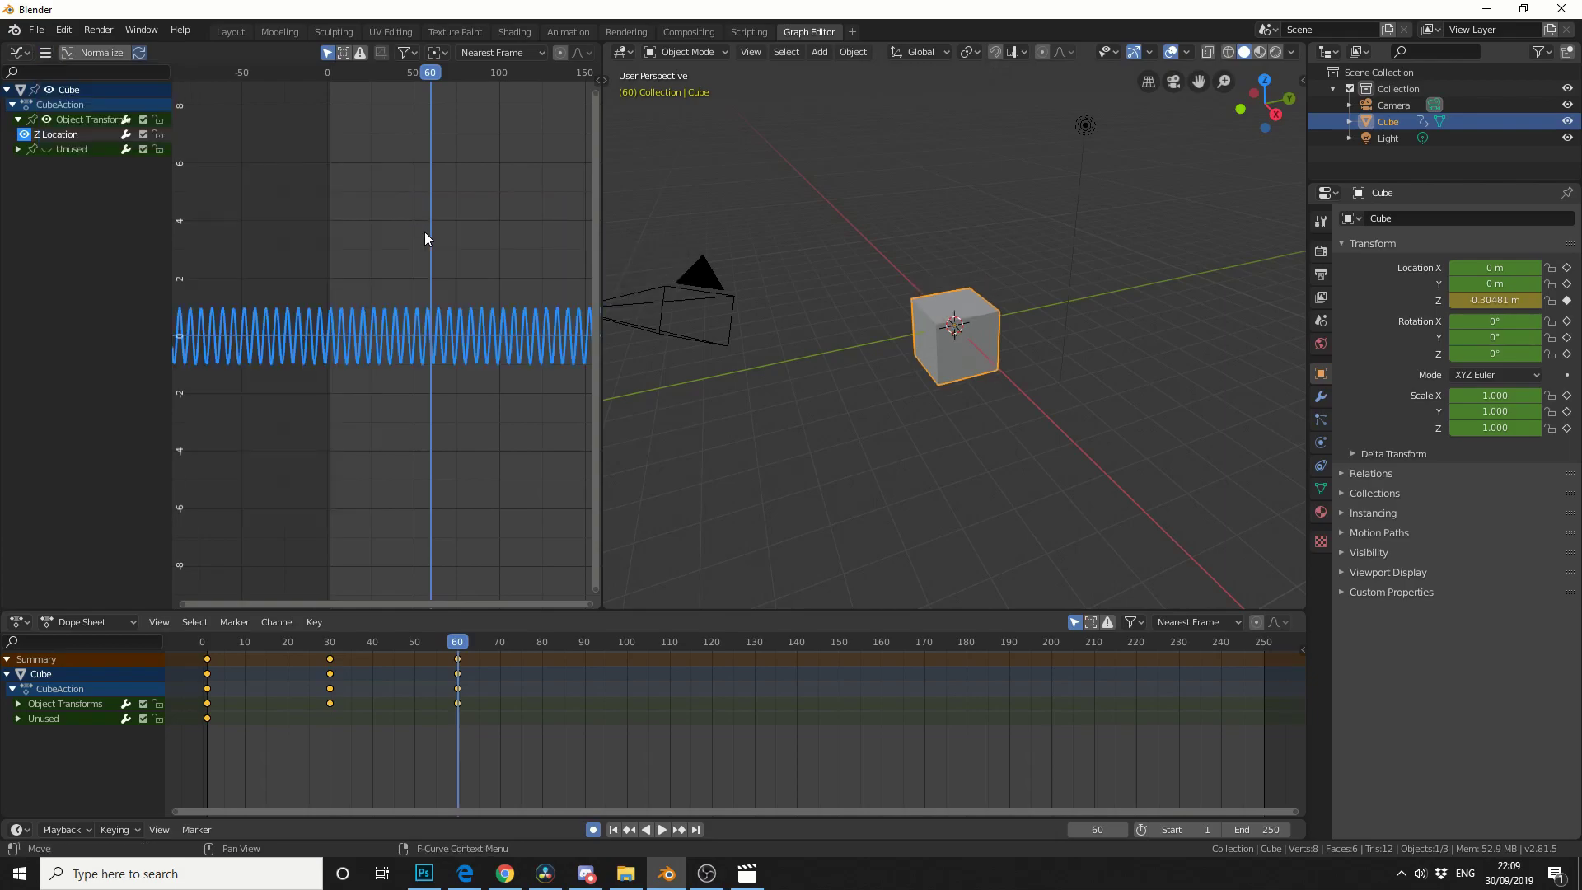
- Widen the Graph Editor and play the animation from the first frame
{"action": "left_click_drag", "start_coordinate": [601, 303], "coordinate": [749, 302]}
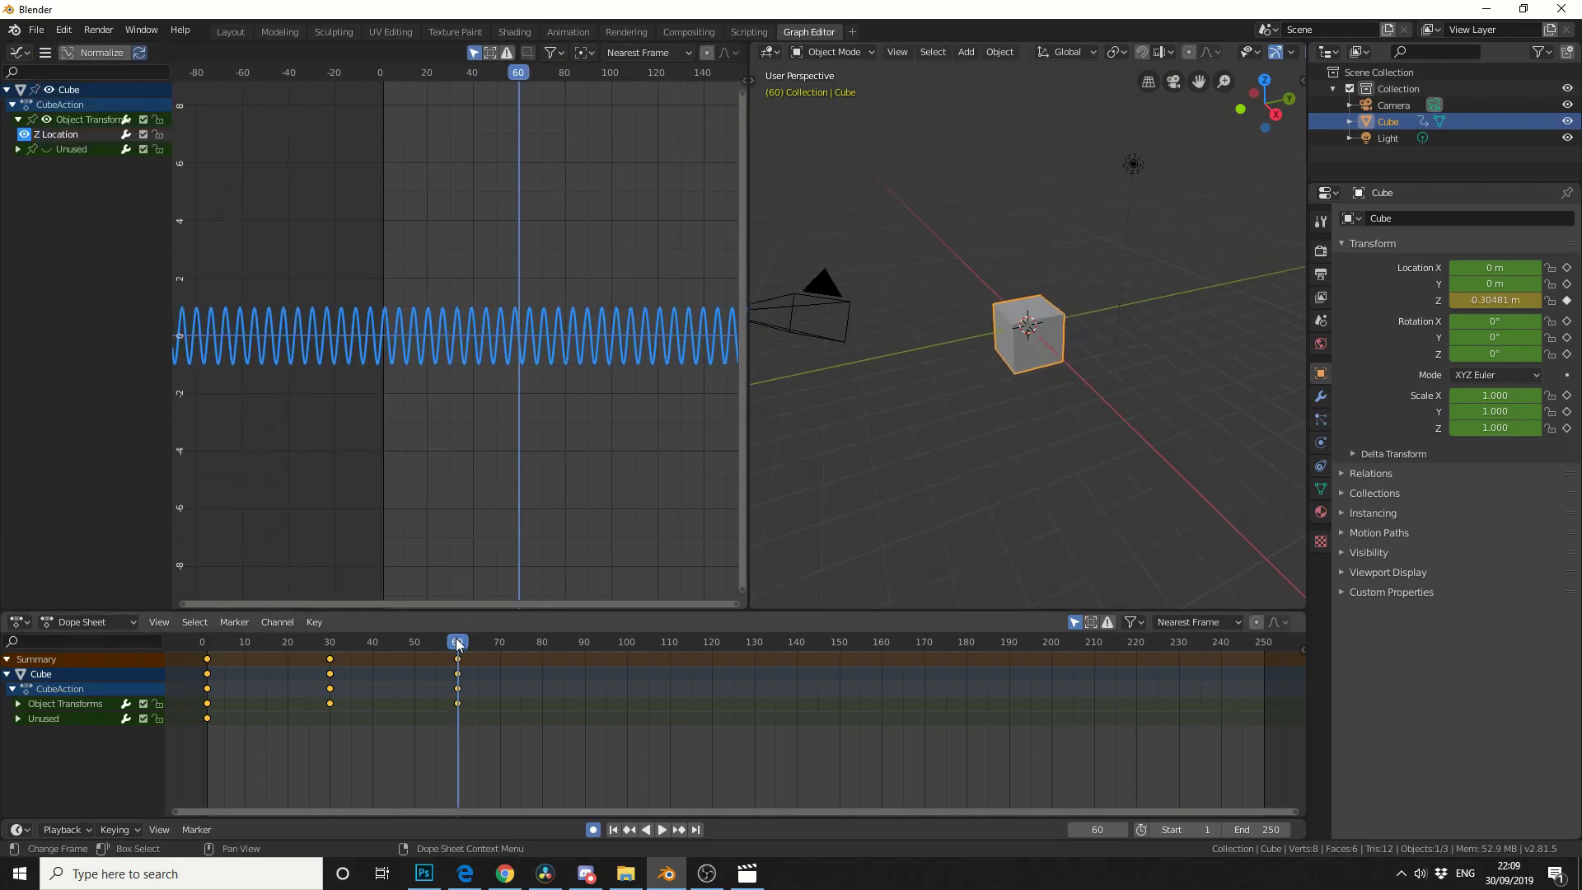
{"action": "left_click", "coordinate": [613, 830]}
{"action": "left_click", "coordinate": [662, 830]}
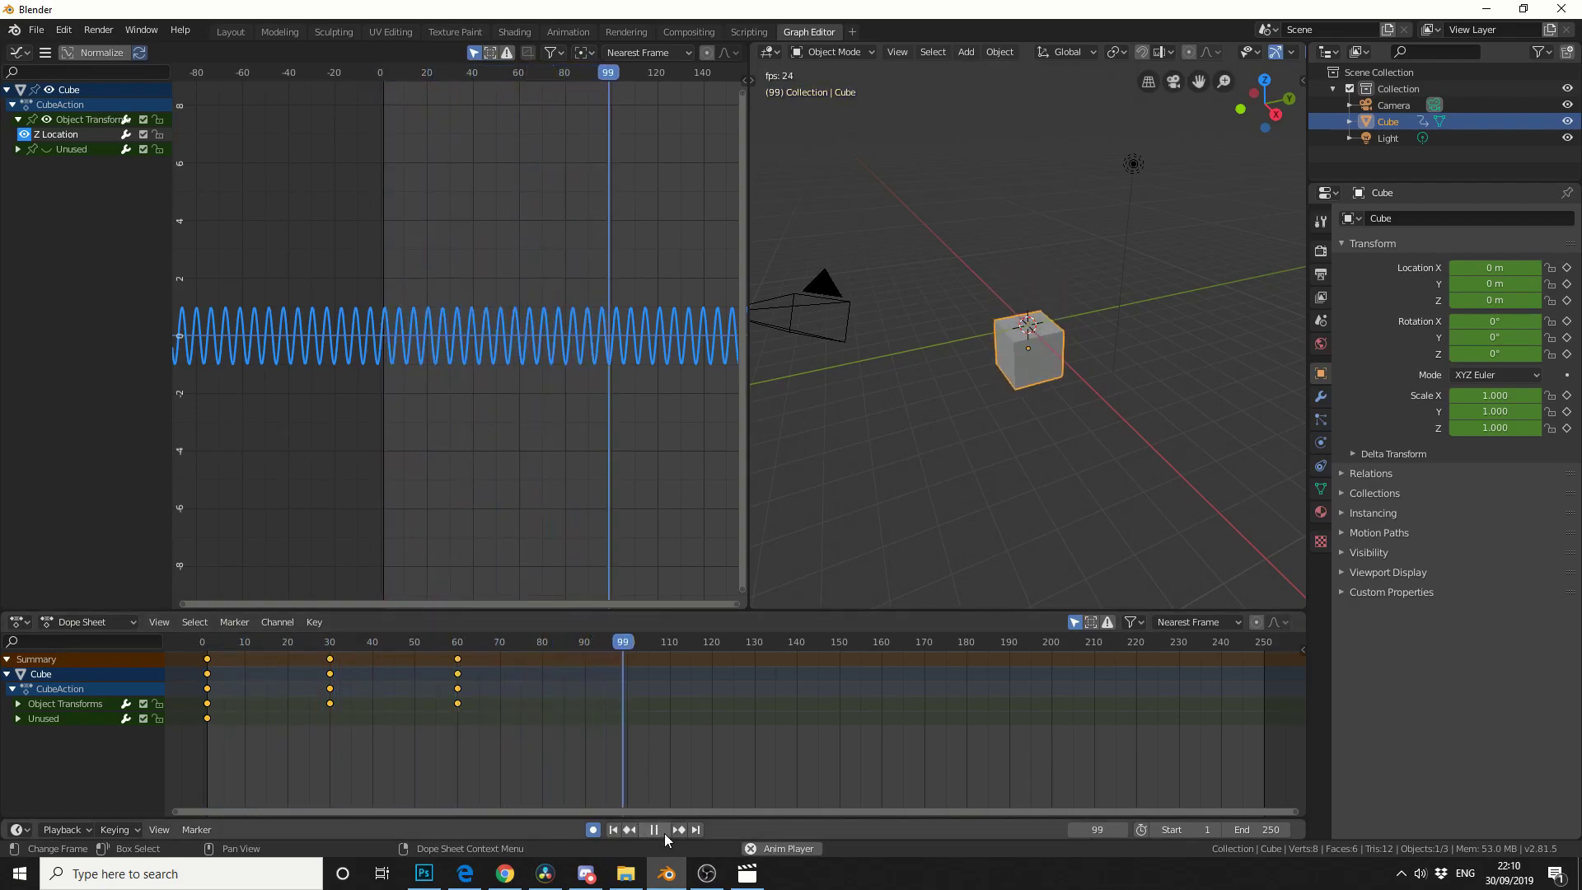
- Stop playback and try a sine Amplitude of 3 in the Modifiers panel, scrubbing to preview
{"action": "left_click", "coordinate": [664, 833]}
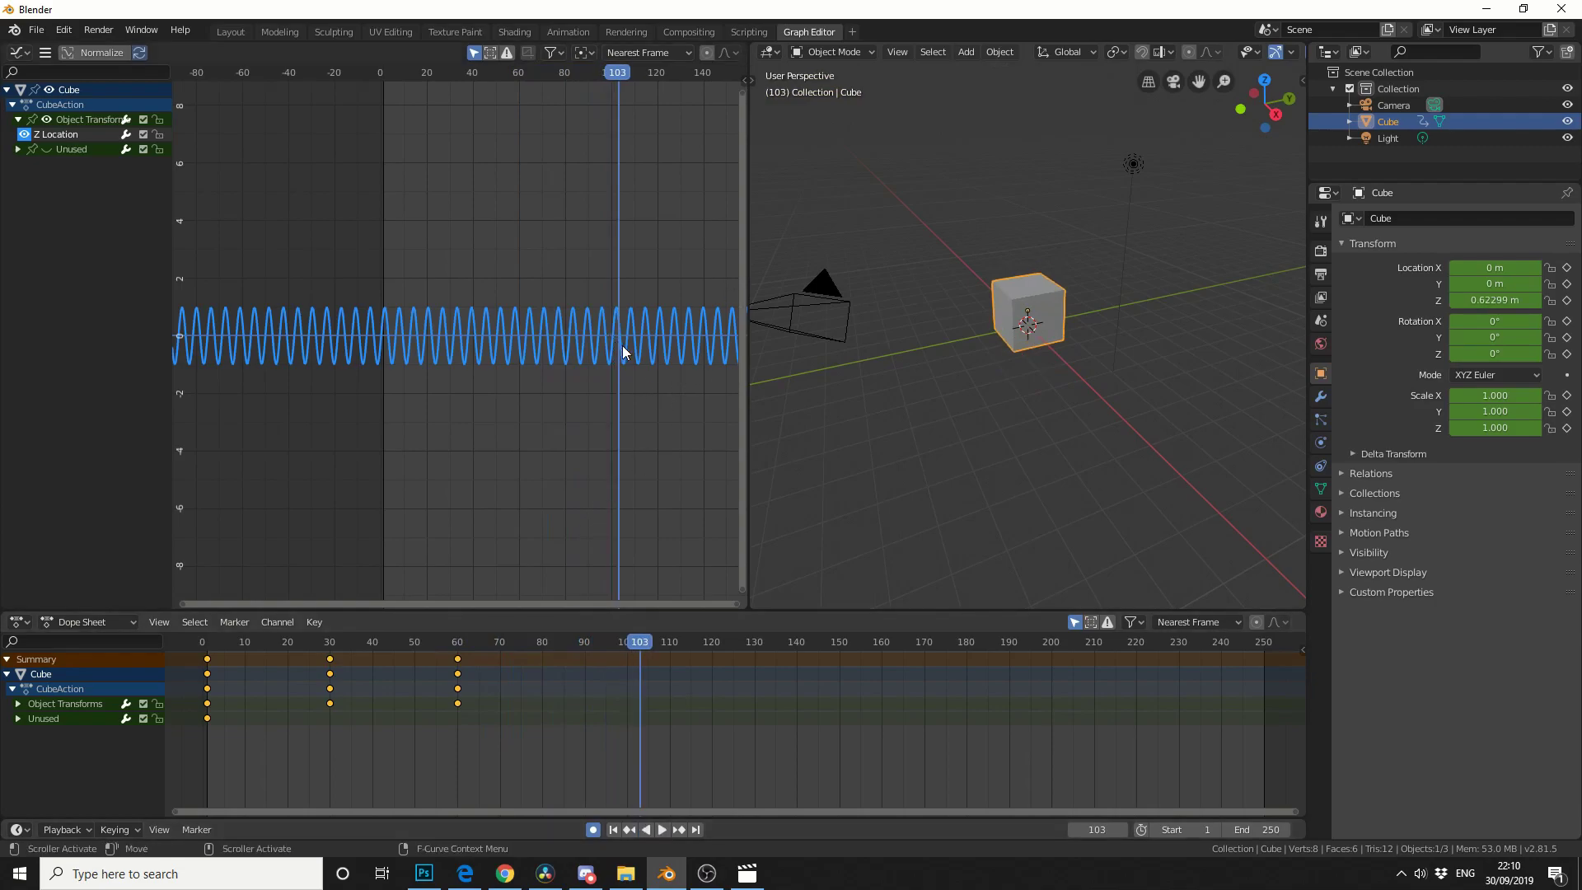
{"action": "key", "text": "n"}
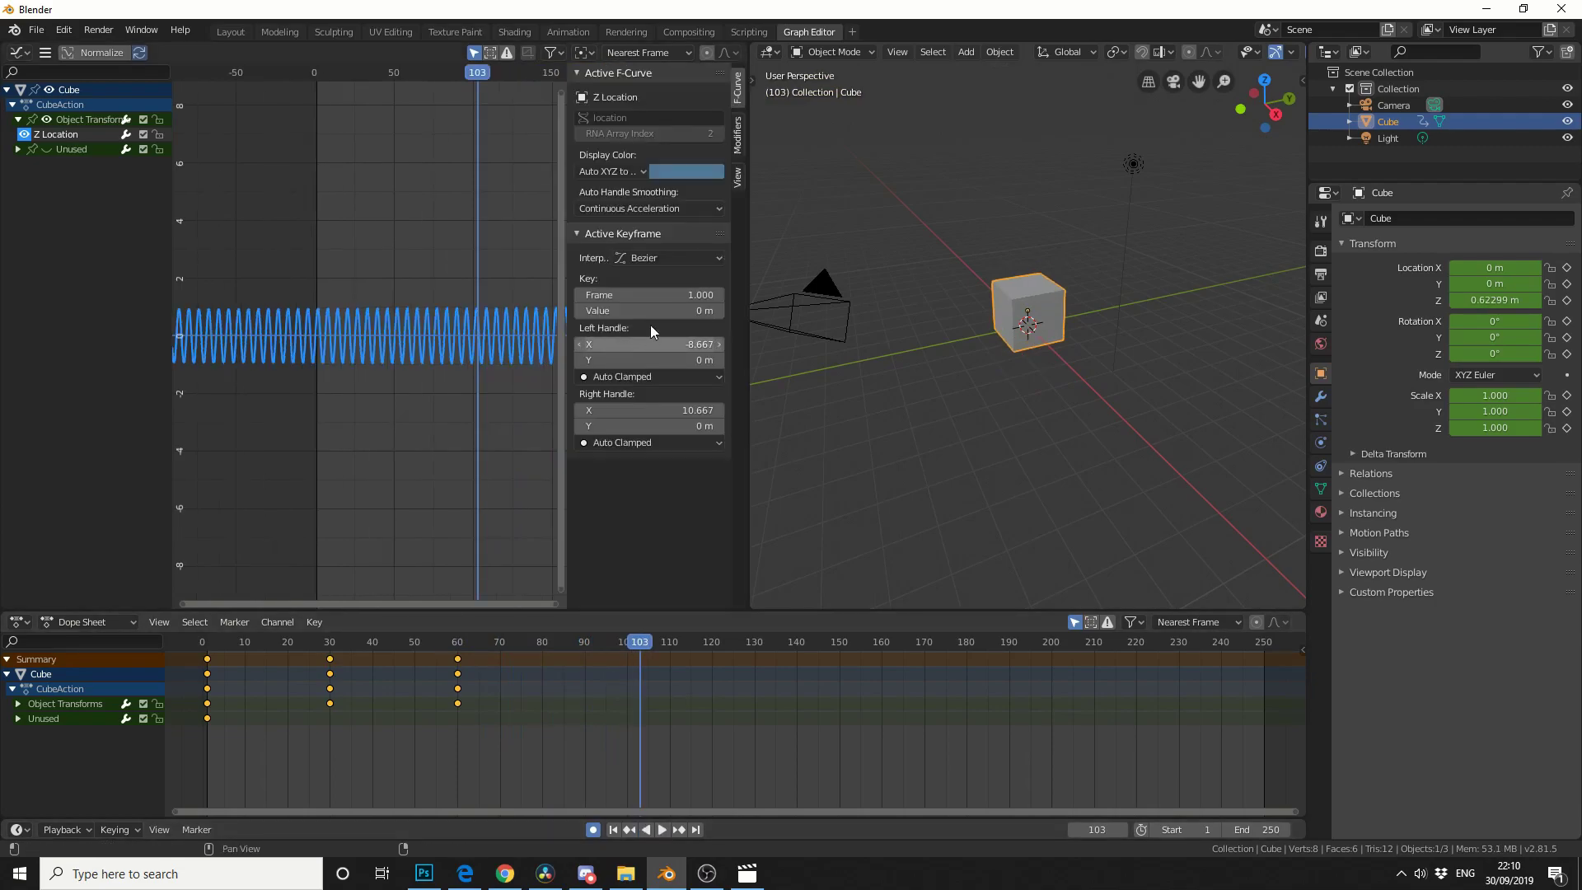
{"action": "left_click", "coordinate": [738, 136]}
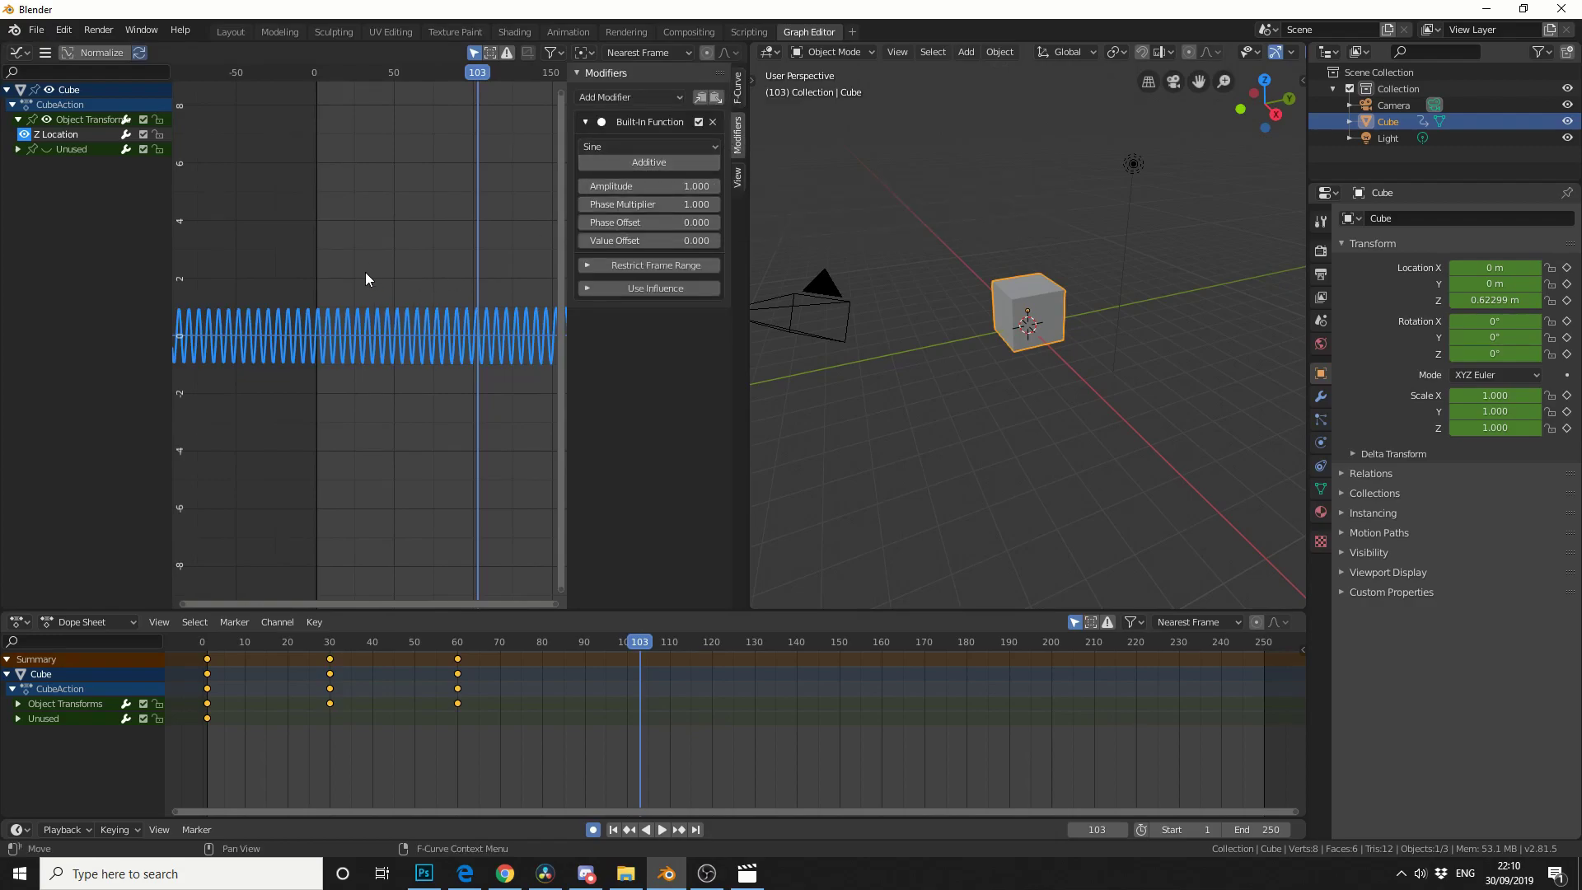
{"action": "left_click", "coordinate": [628, 186]}
{"action": "type", "text": "3"}
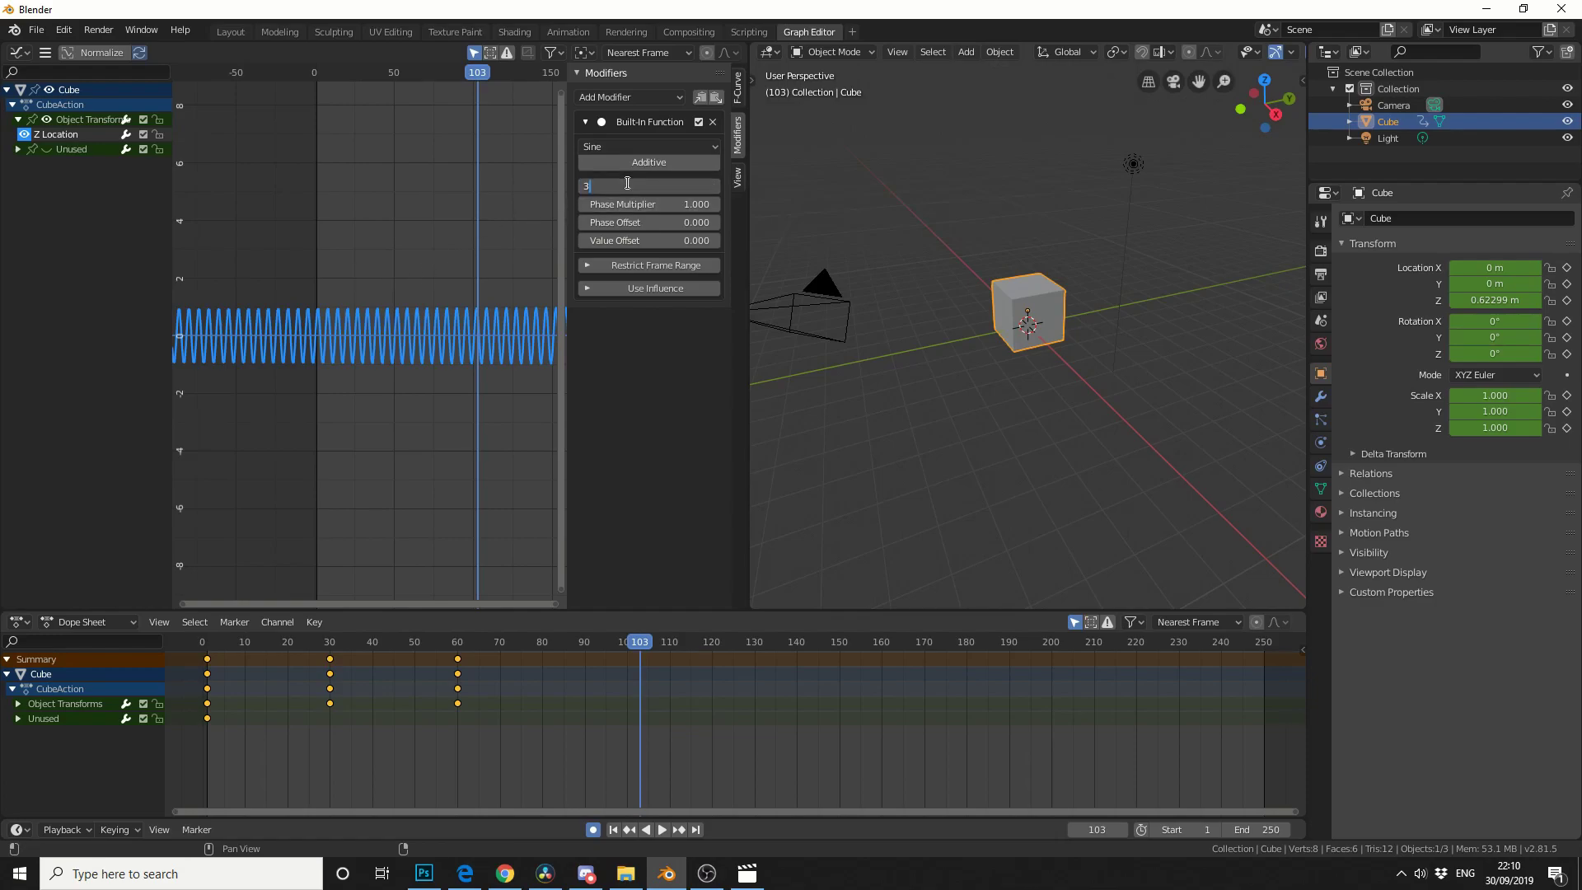
{"action": "key", "text": "Return"}
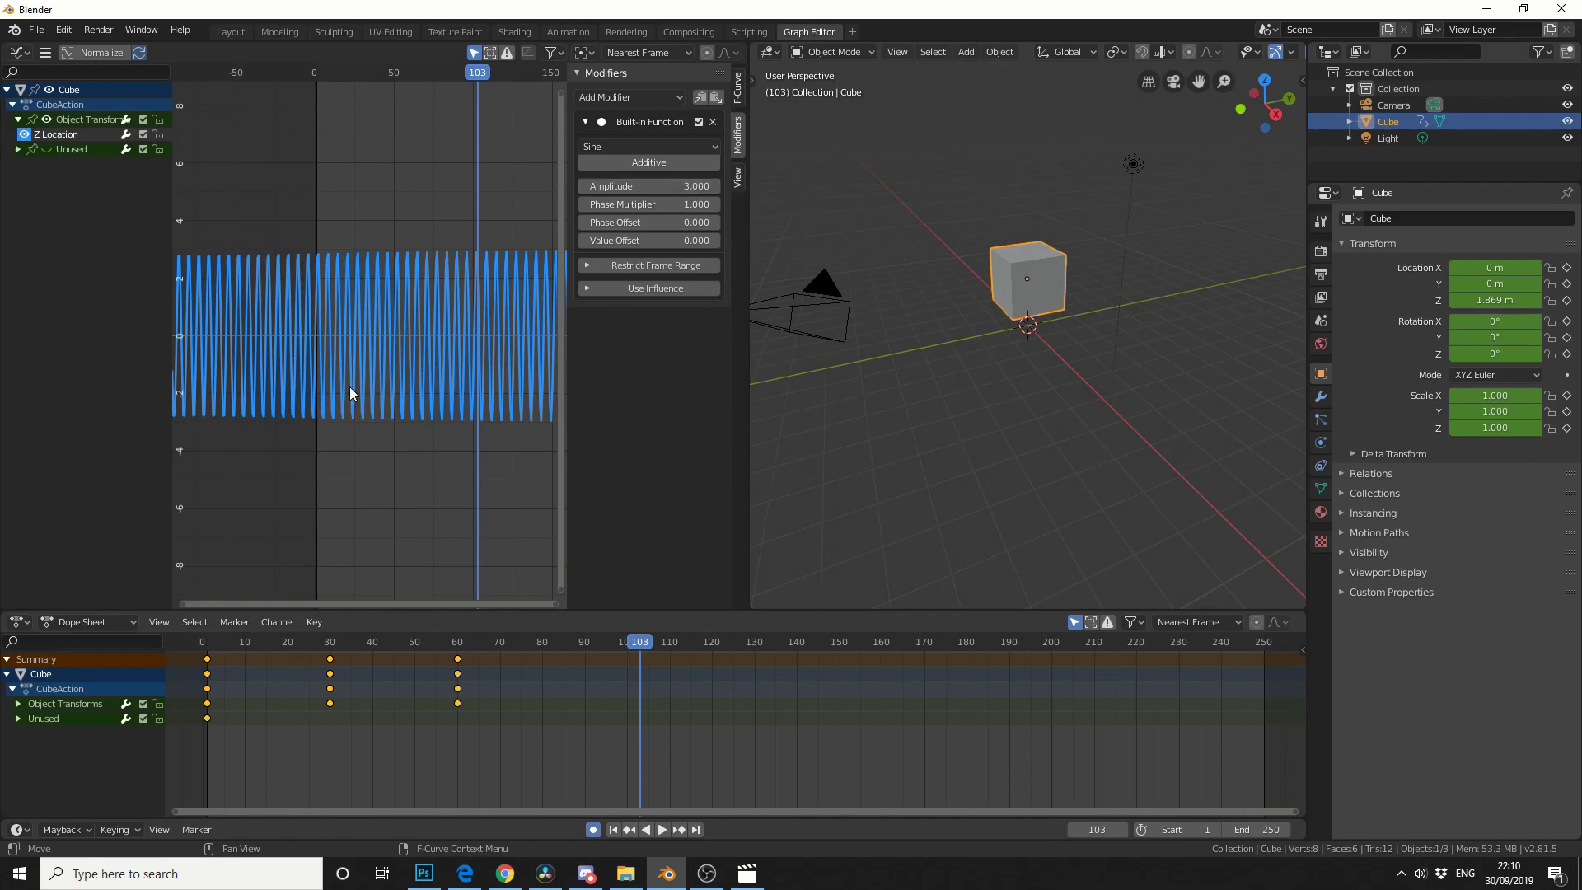
{"action": "left_click_drag", "start_coordinate": [474, 641], "coordinate": [364, 644]}
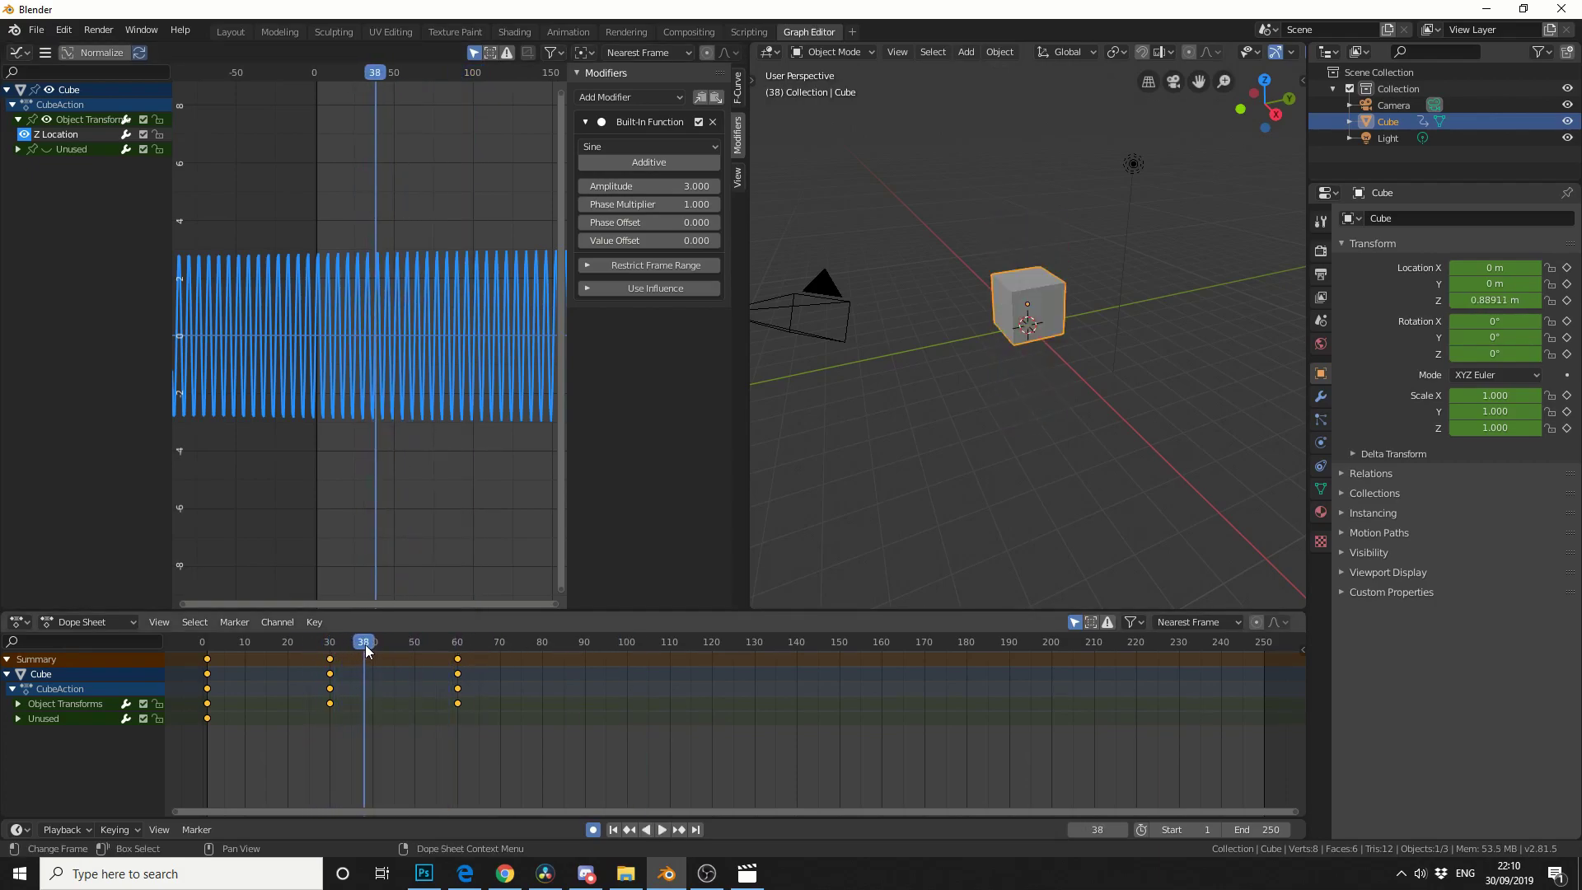
- Set the sine's Amplitude to 1.5 and Value Offset to 1.5
{"action": "left_click", "coordinate": [602, 188]}
{"action": "type", "text": "1.5"}
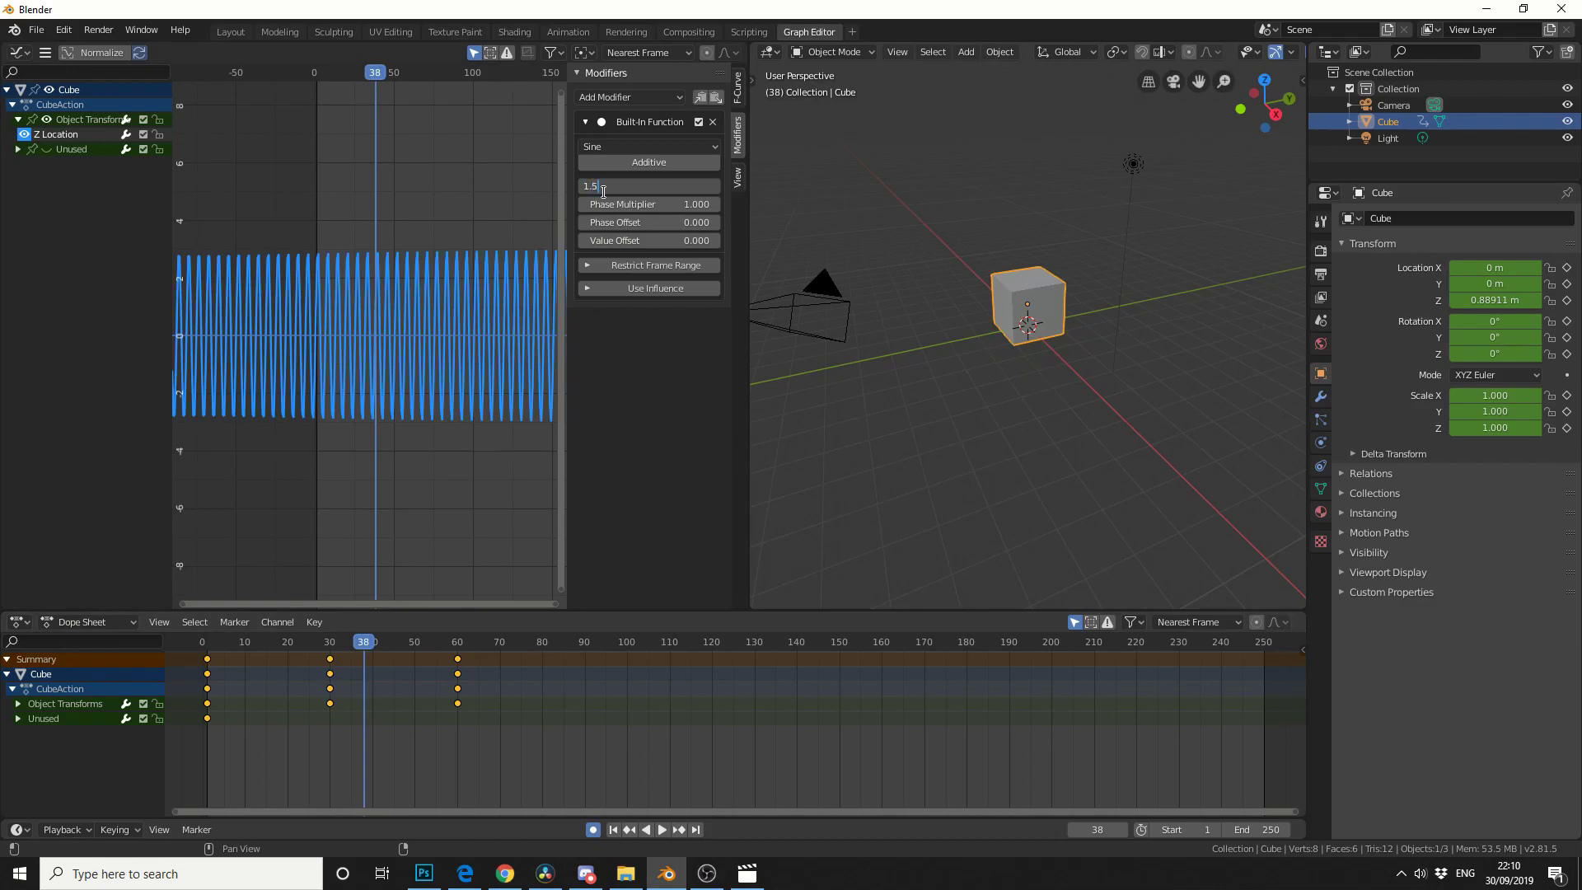
{"action": "key", "text": "Return"}
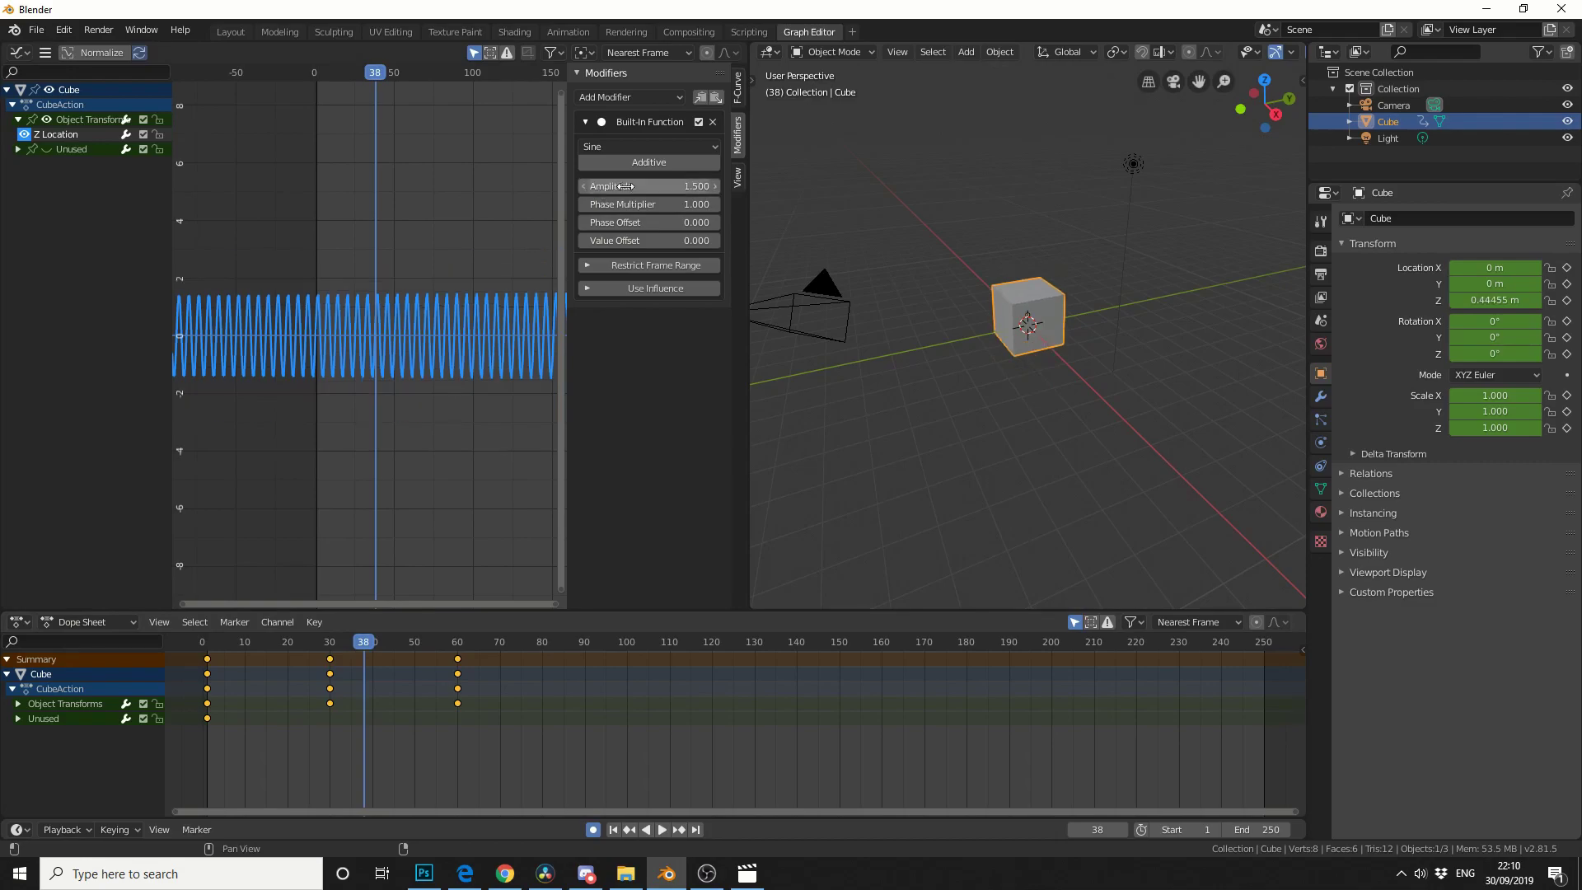
{"action": "left_click", "coordinate": [650, 246]}
{"action": "type", "text": "1.5"}
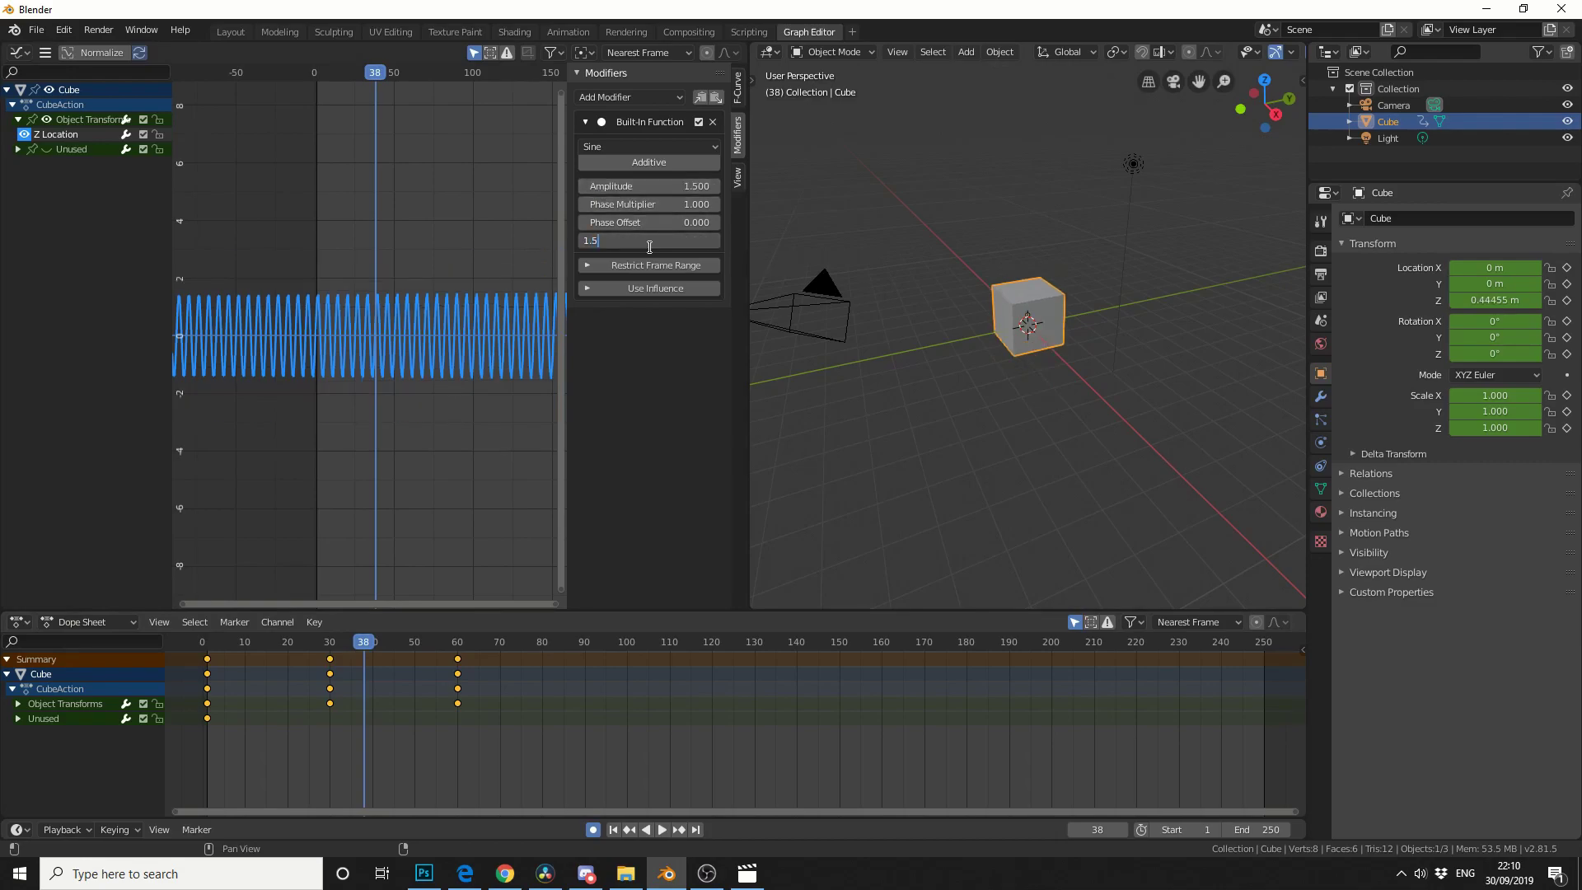
{"action": "key", "text": "Return"}
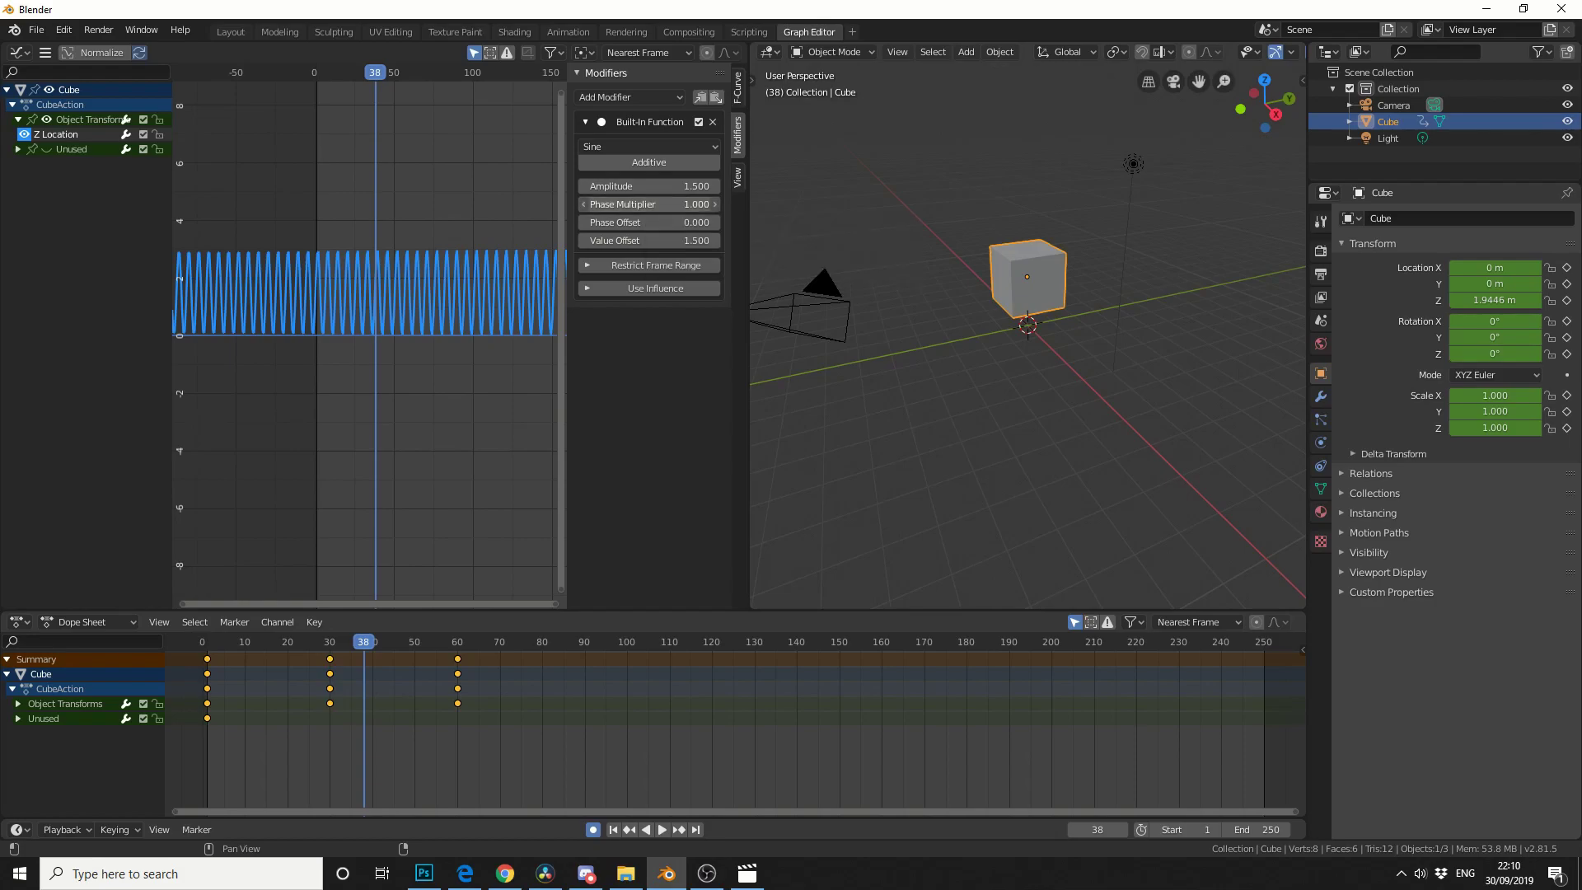
- Set the sine modifier's Phase Multiplier to 0.1
{"action": "left_click", "coordinate": [678, 204]}
{"action": "type", "text": "0.1"}
{"action": "key", "text": "Return"}
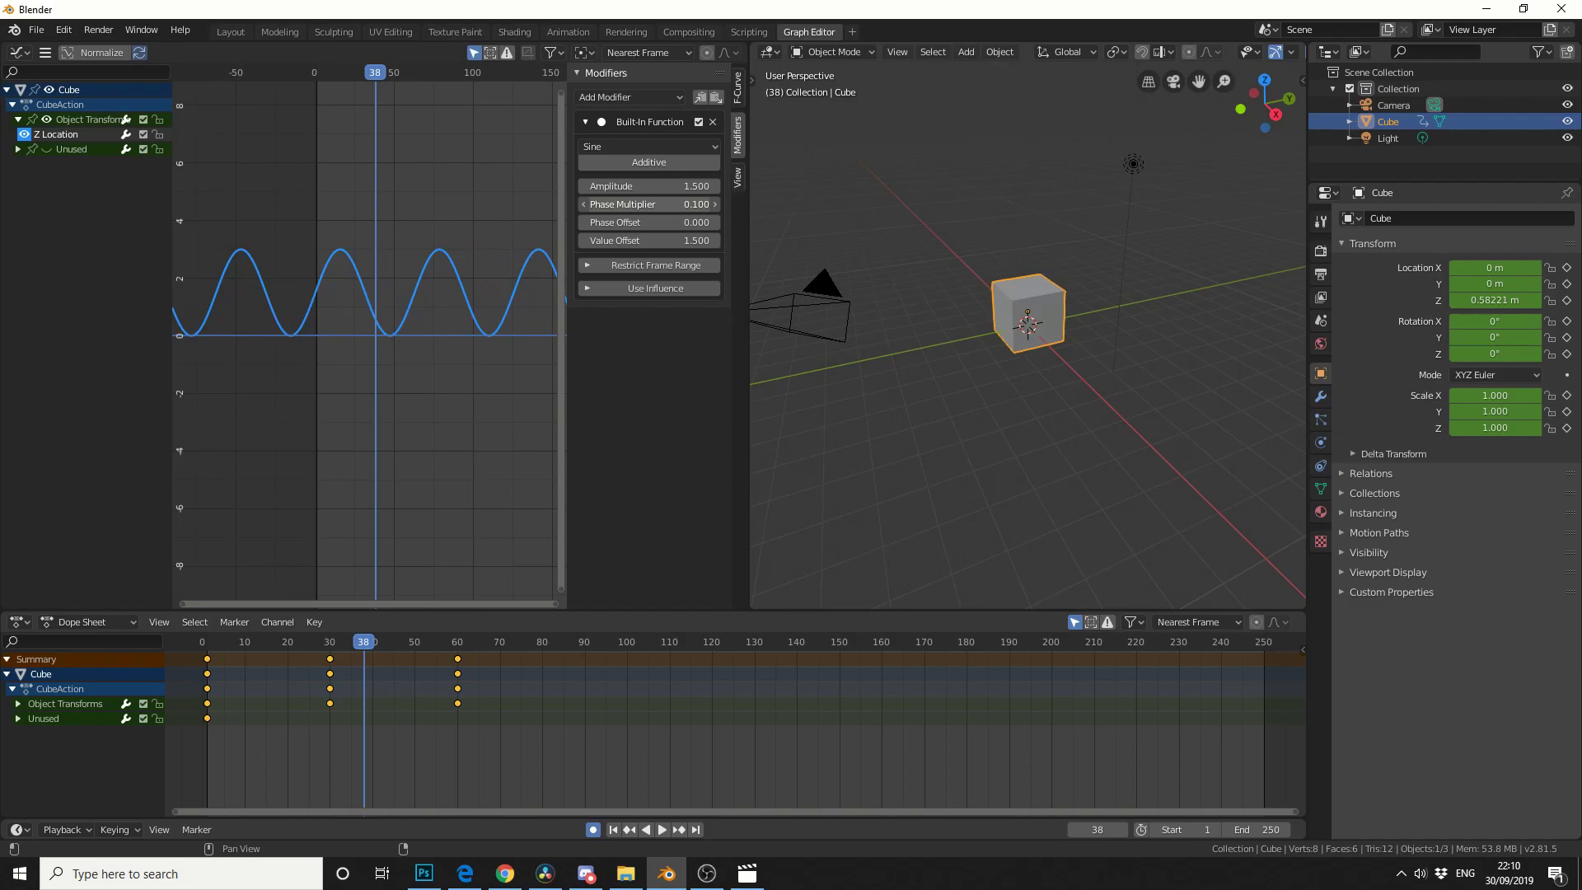
- Zoom out the graph and play the animation from frame 2
{"action": "scroll", "coordinate": [505, 246], "scroll_direction": "down", "scroll_amount": 3}
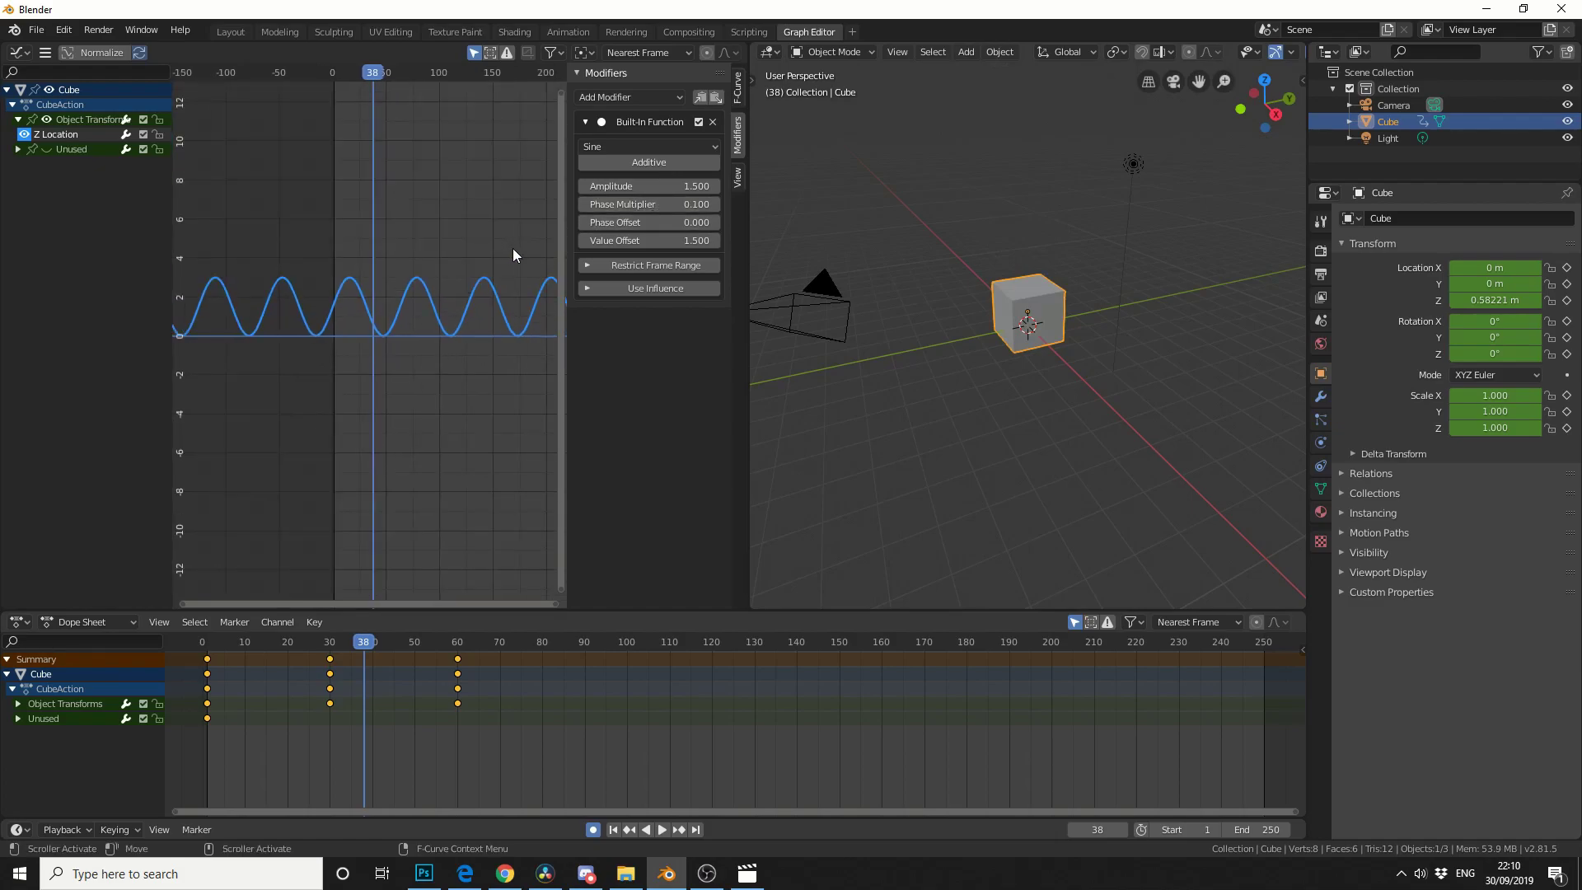
{"action": "scroll", "coordinate": [512, 254], "scroll_direction": "down", "scroll_amount": 1}
{"action": "left_click_drag", "start_coordinate": [375, 76], "coordinate": [343, 91]}
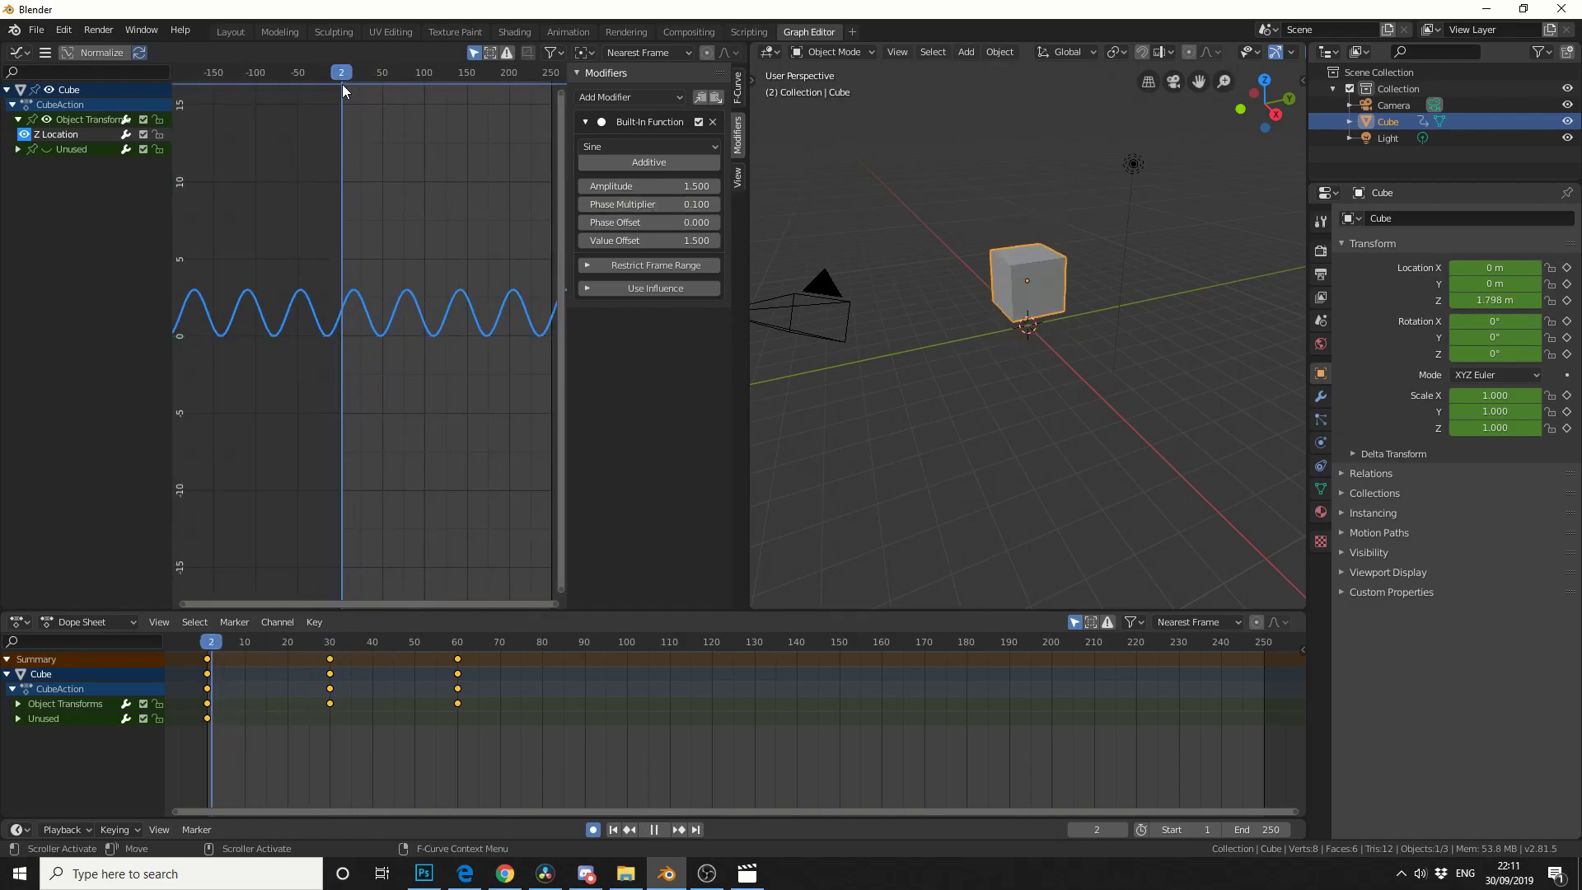
{"action": "left_click", "coordinate": [662, 831]}
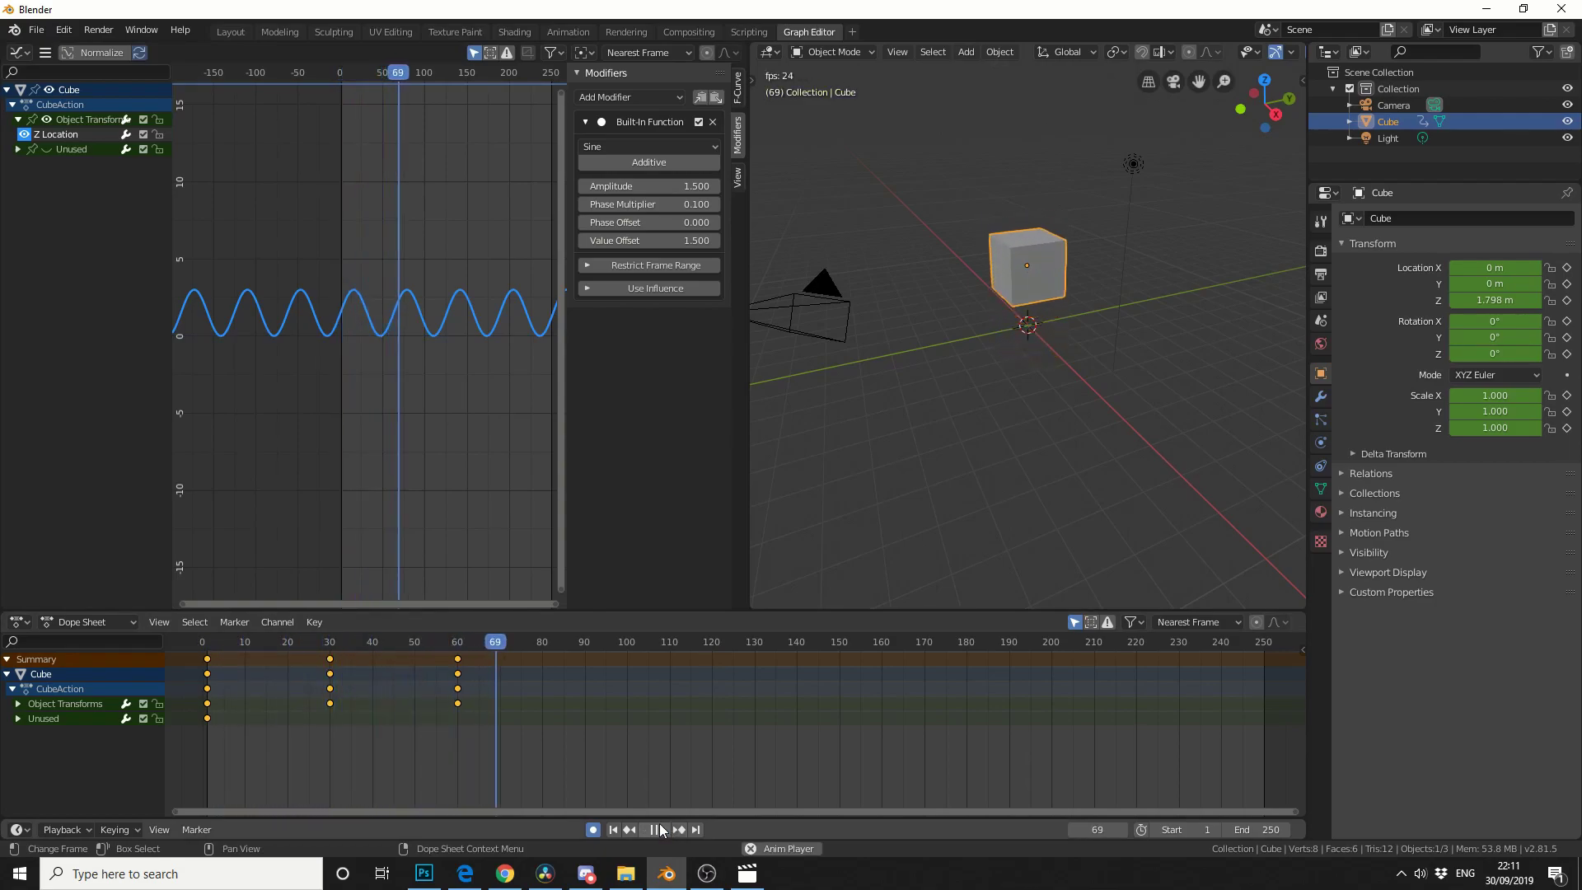
{"action": "left_click", "coordinate": [656, 831]}
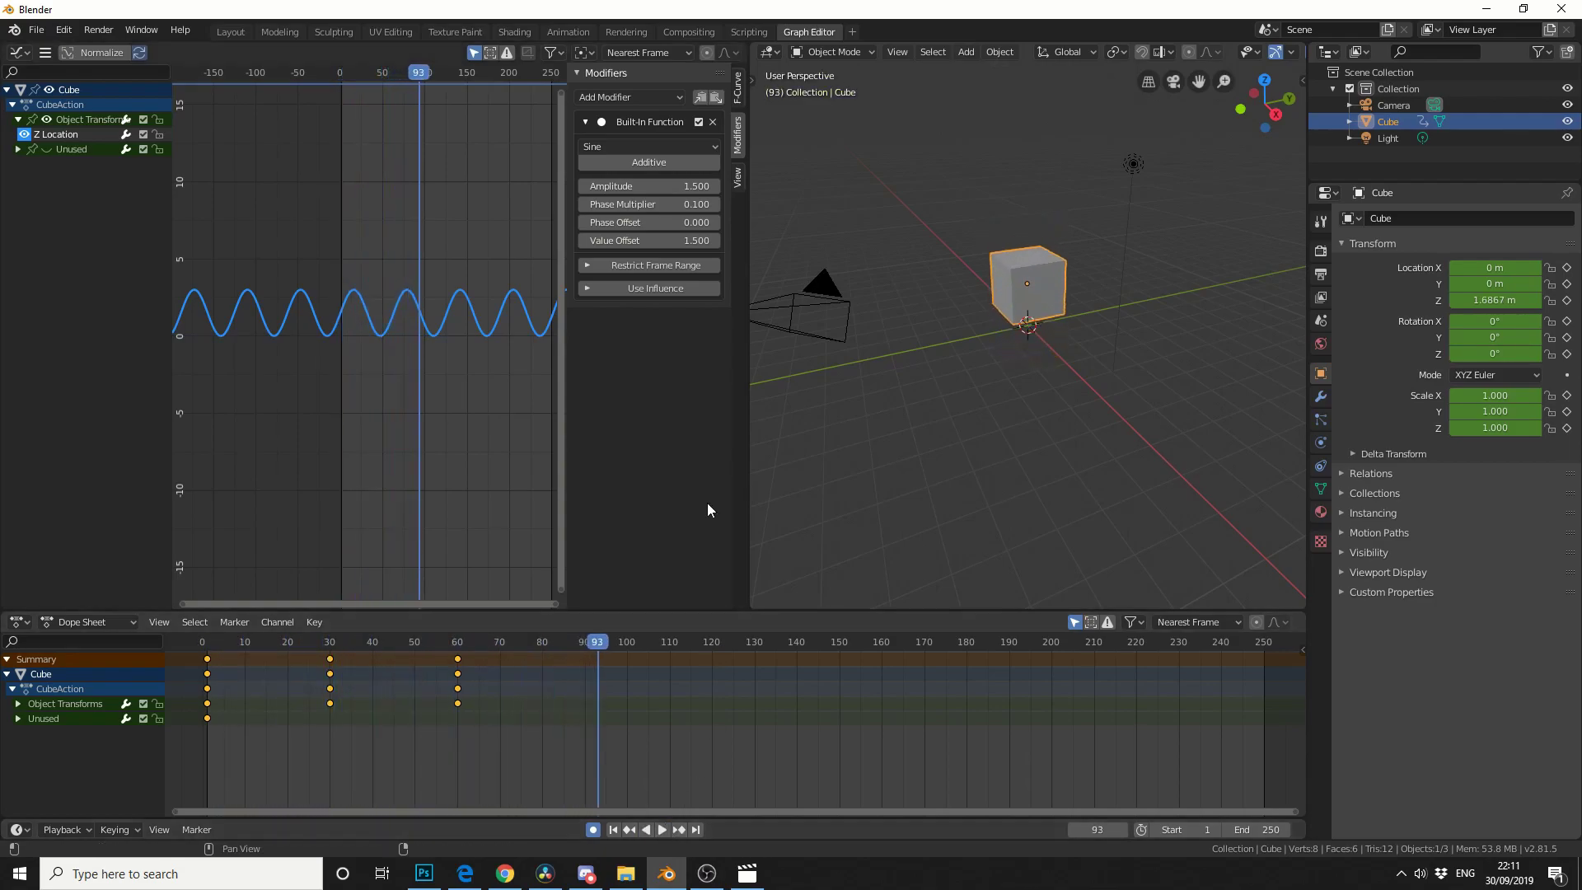
{"action": "left_click", "coordinate": [650, 261]}
{"action": "left_click", "coordinate": [673, 280]}
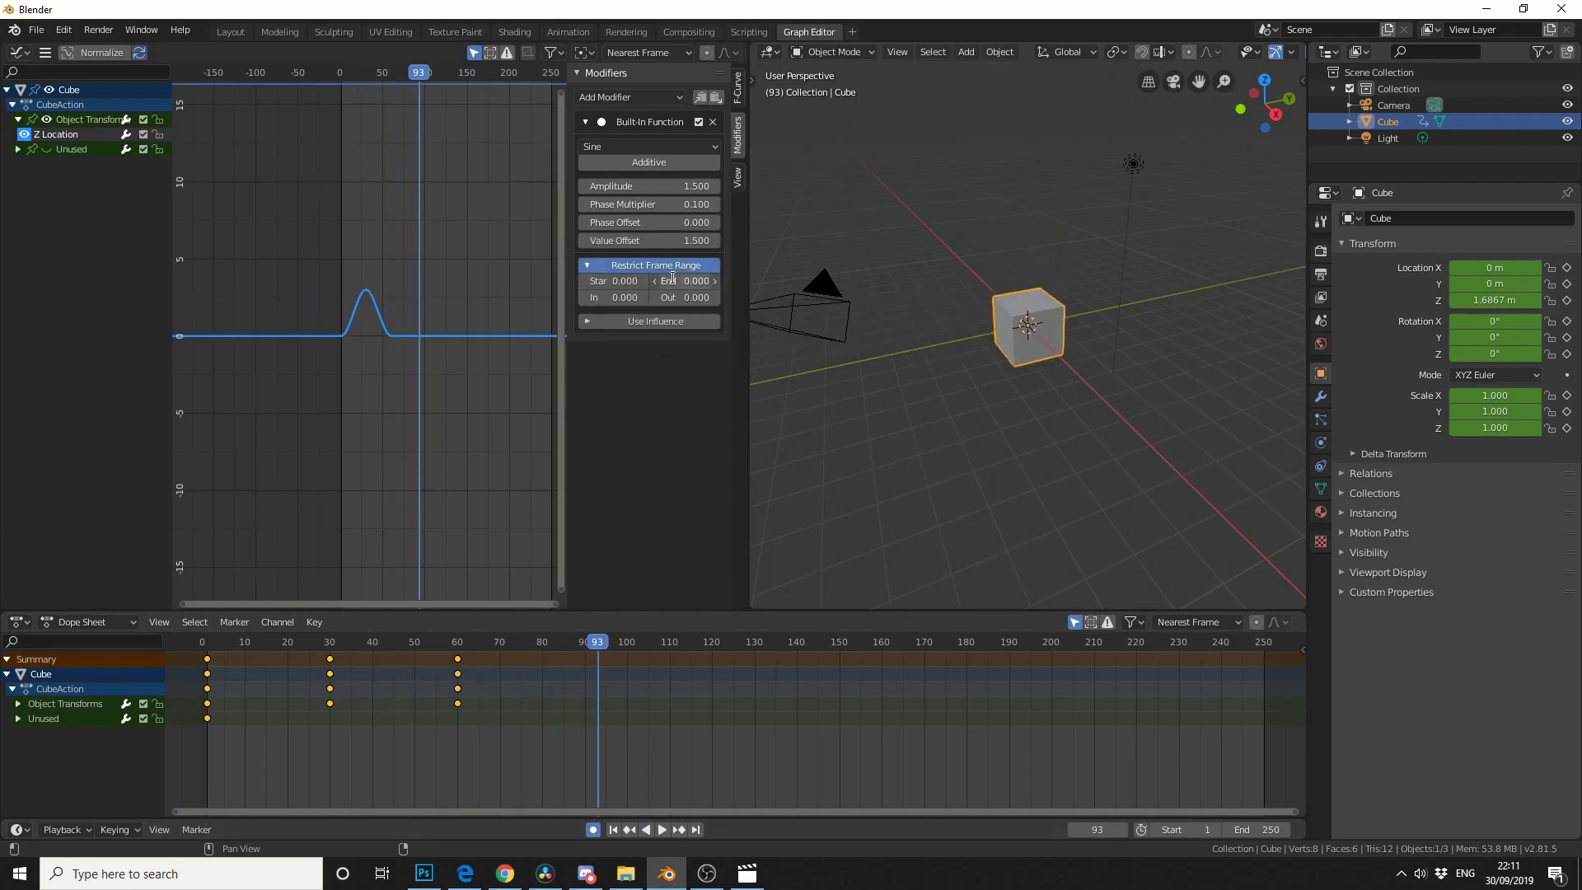
{"action": "type", "text": "120"}
{"action": "key", "text": "Return"}
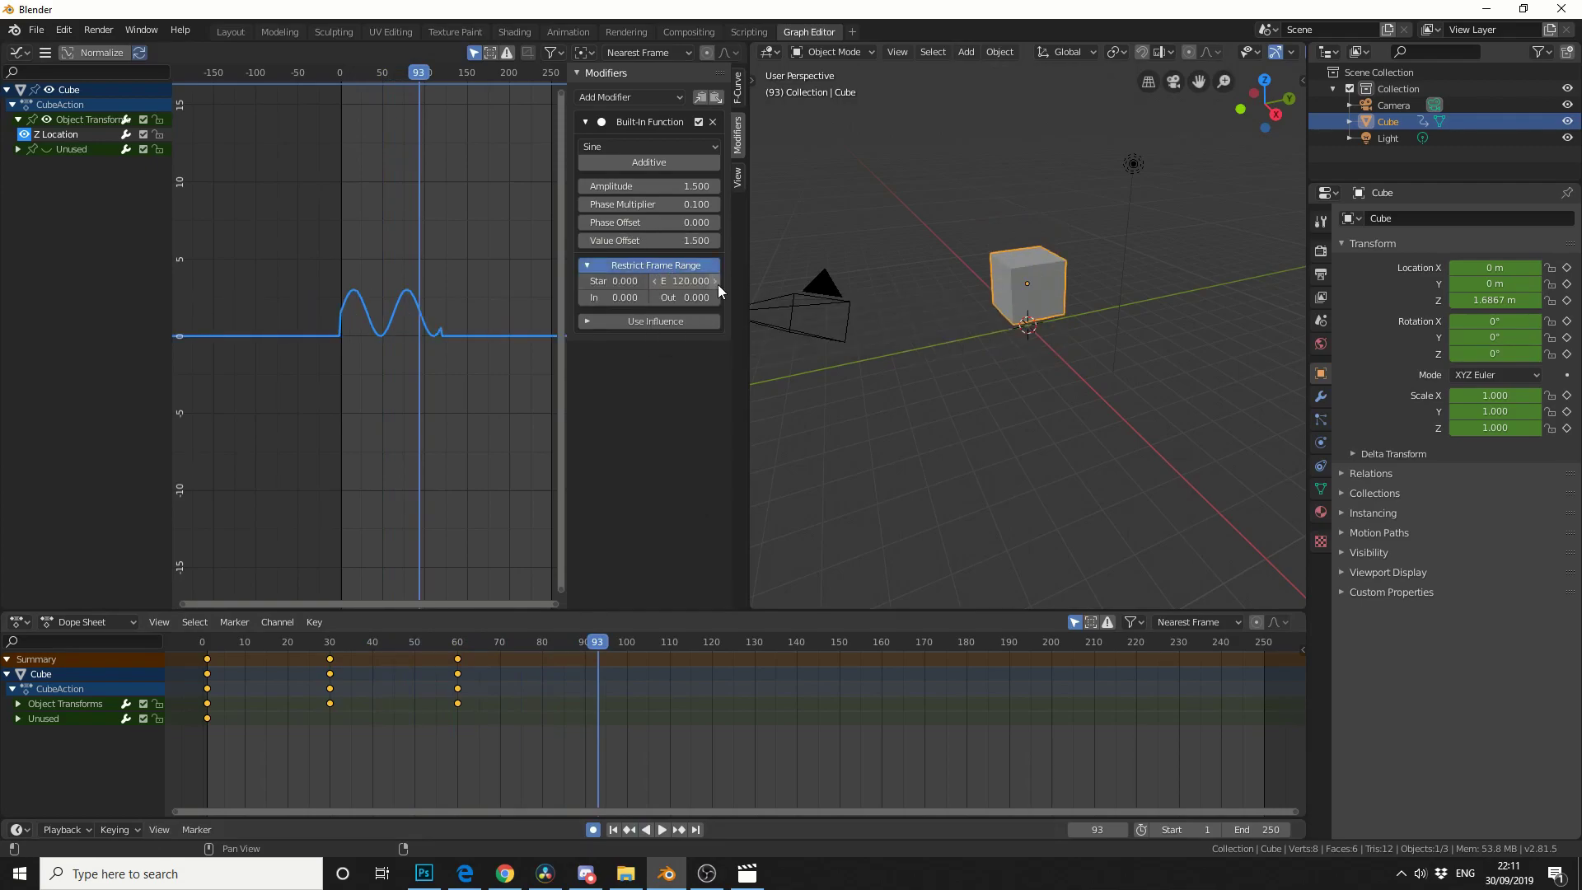
{"action": "middle_click_drag", "start_coordinate": [512, 260], "coordinate": [528, 263]}
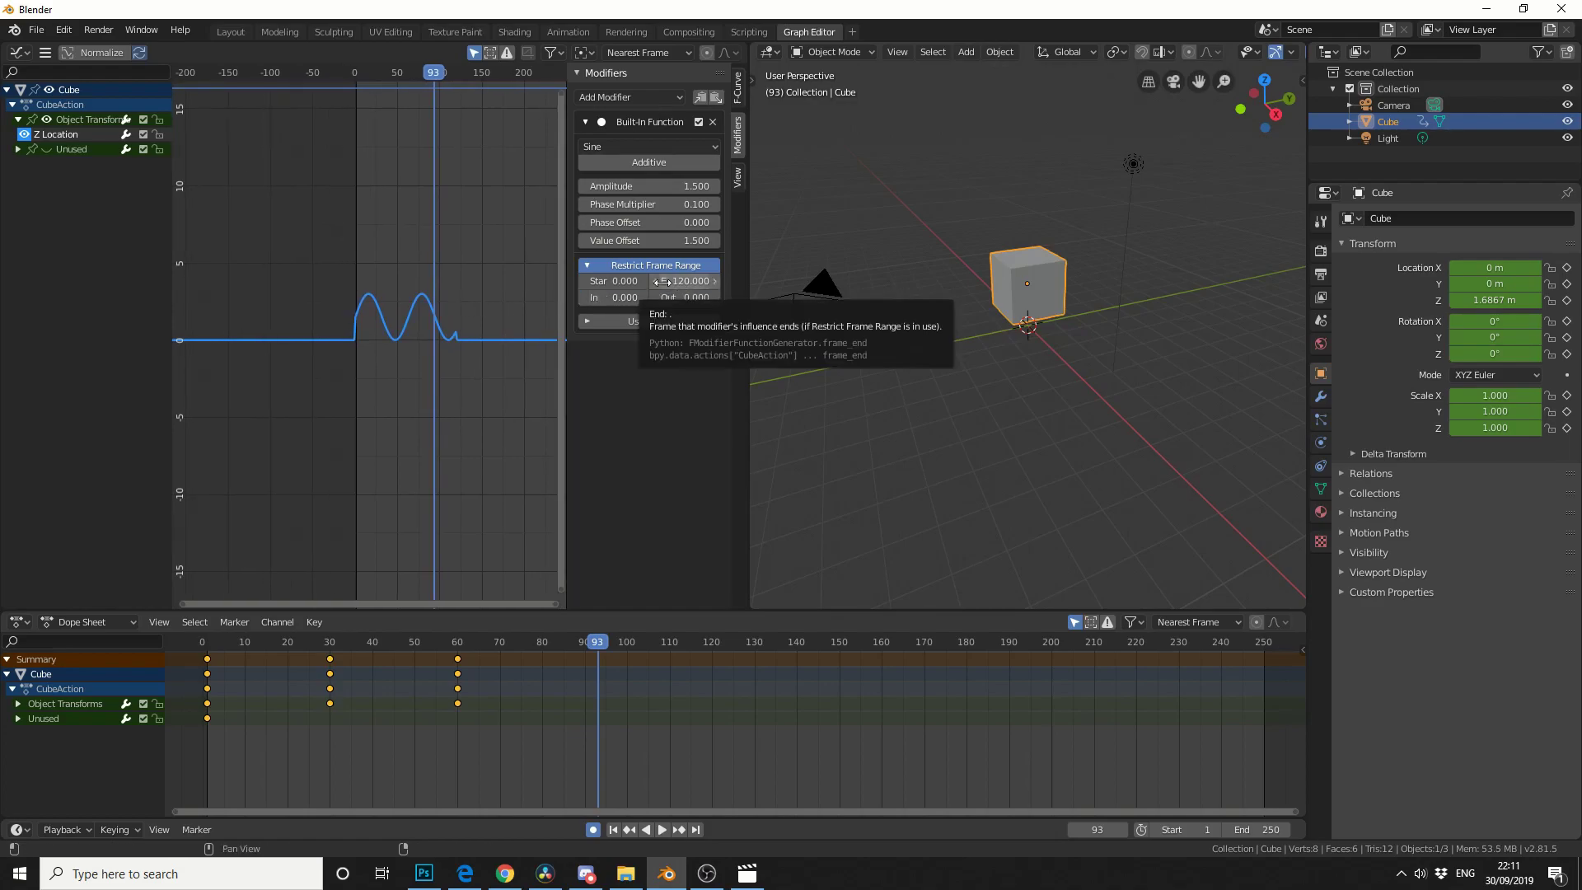
{"action": "left_click", "coordinate": [670, 282]}
{"action": "type", "text": "0"}
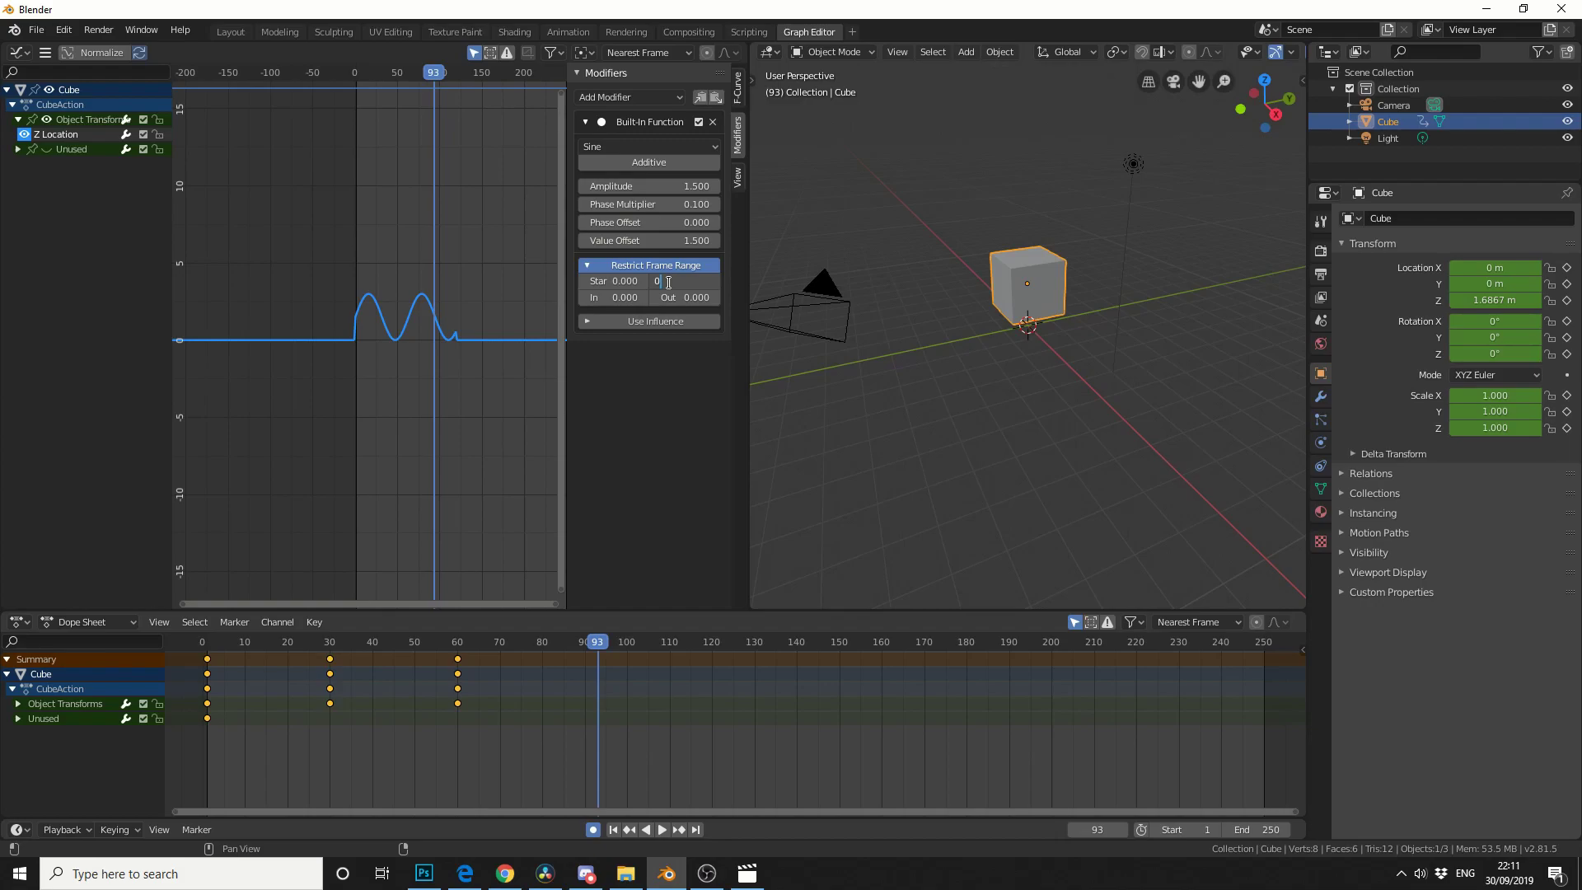
{"action": "key", "text": "Return"}
{"action": "left_click", "coordinate": [659, 265]}
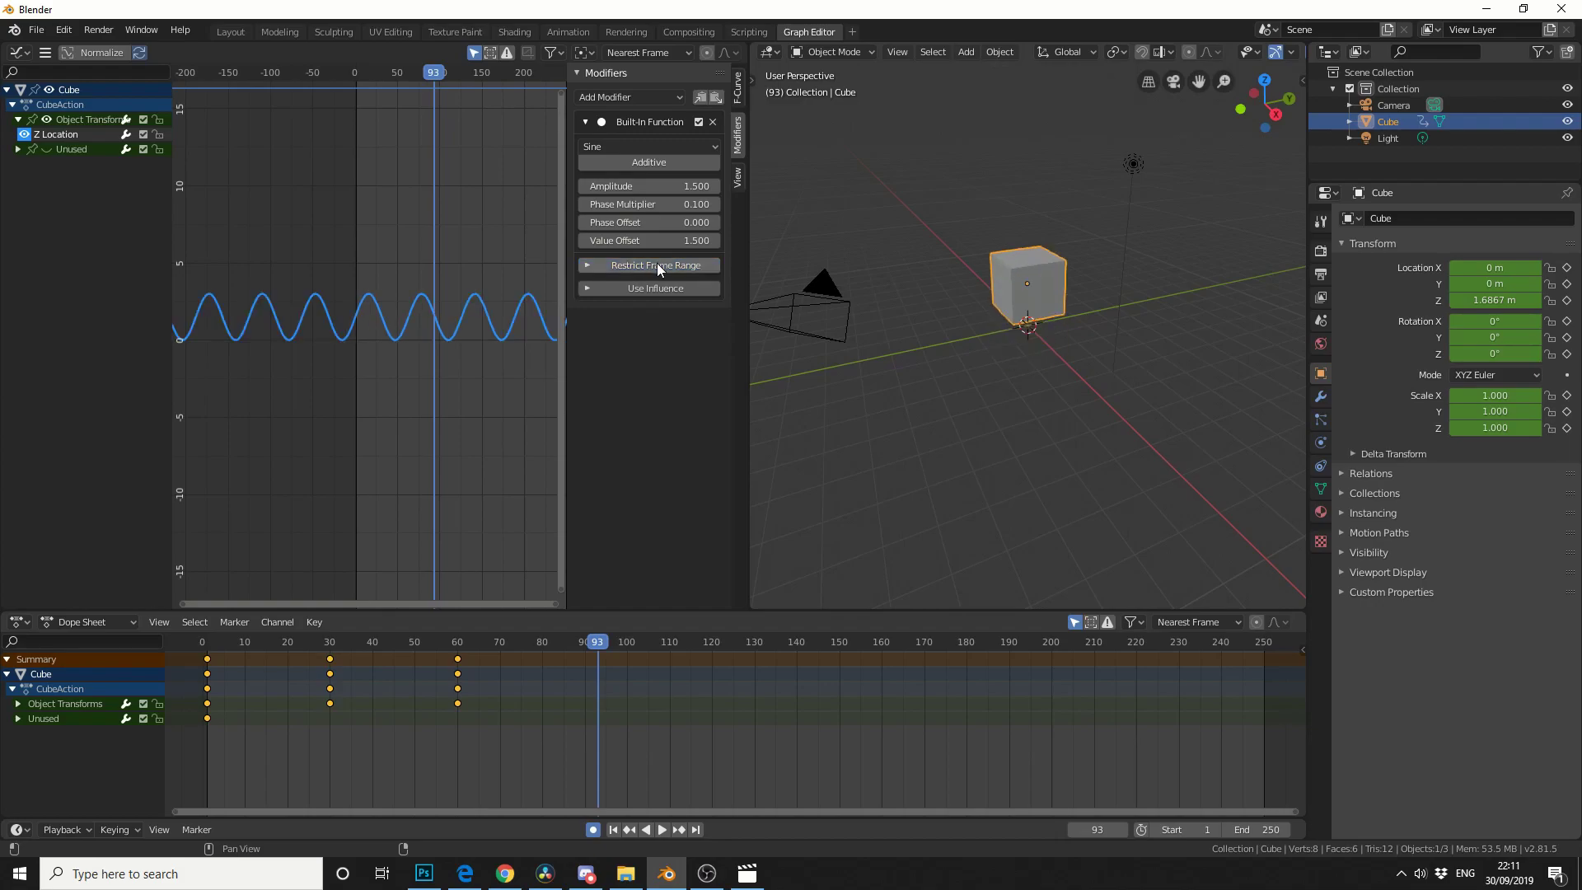
{"action": "scroll", "coordinate": [462, 260], "scroll_direction": "down", "scroll_amount": 1}
{"action": "middle_click_drag", "start_coordinate": [438, 244], "coordinate": [378, 284]}
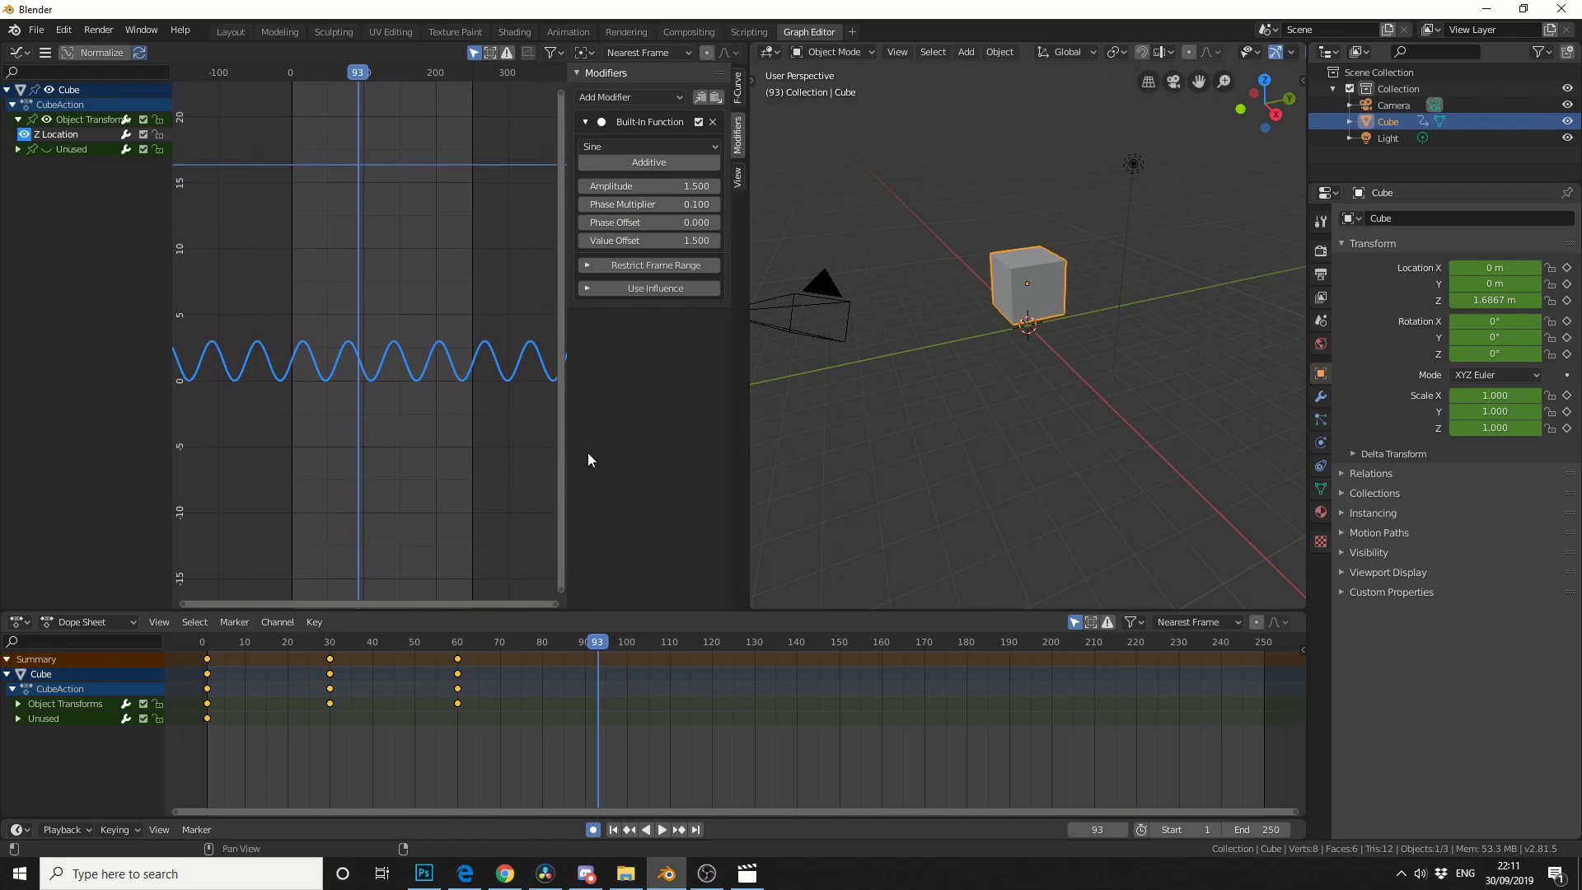
- Switch the Built-In Function type from Sine to Square Root
{"action": "left_click", "coordinate": [700, 145]}
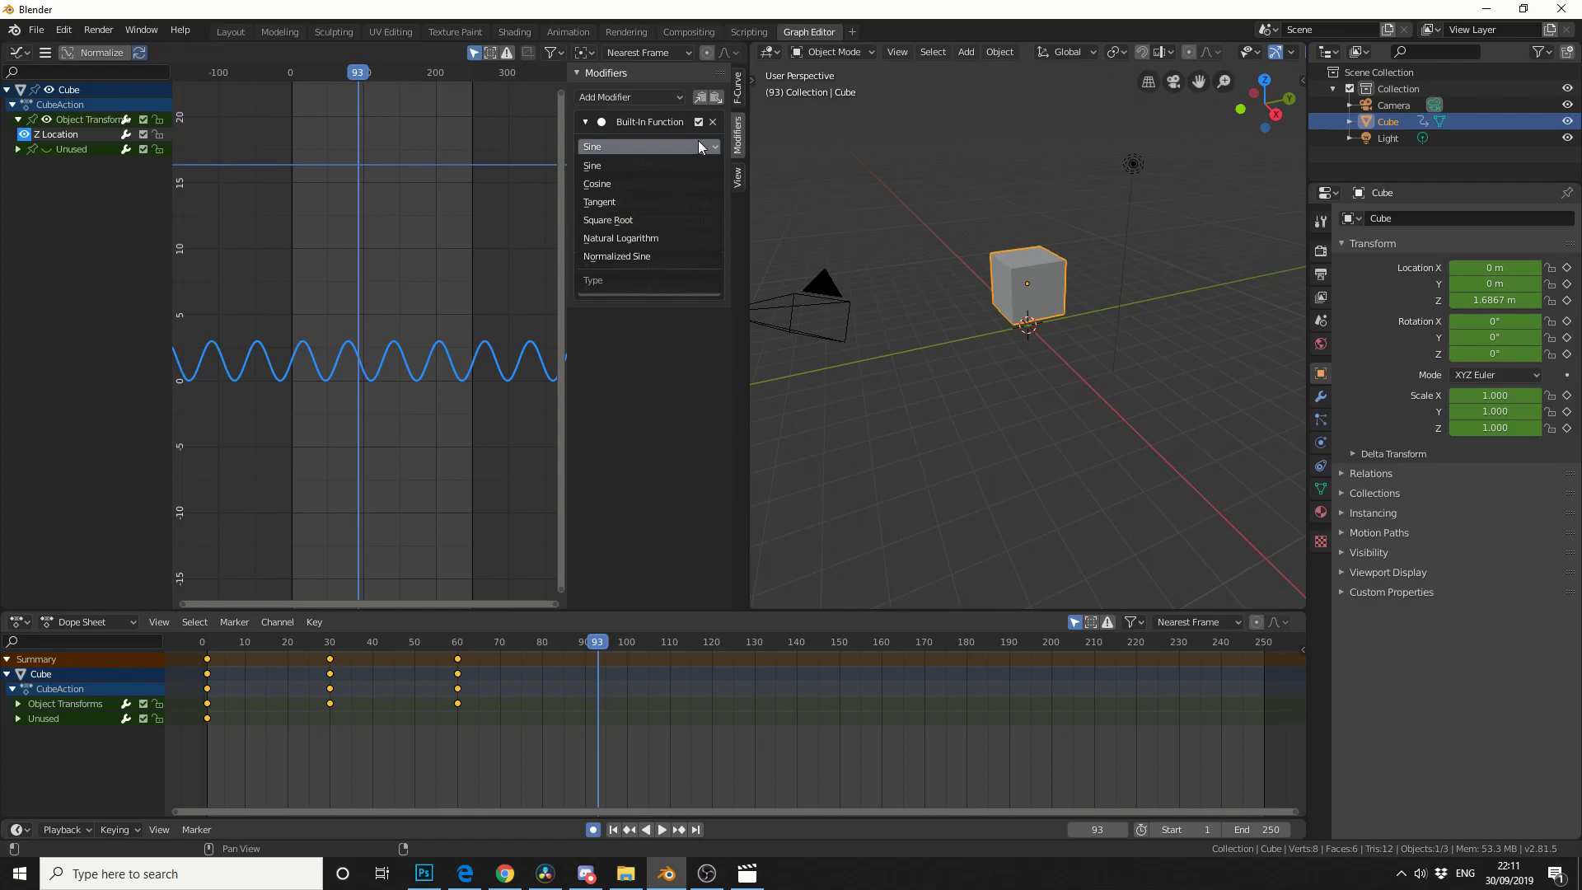
{"action": "left_click", "coordinate": [637, 220]}
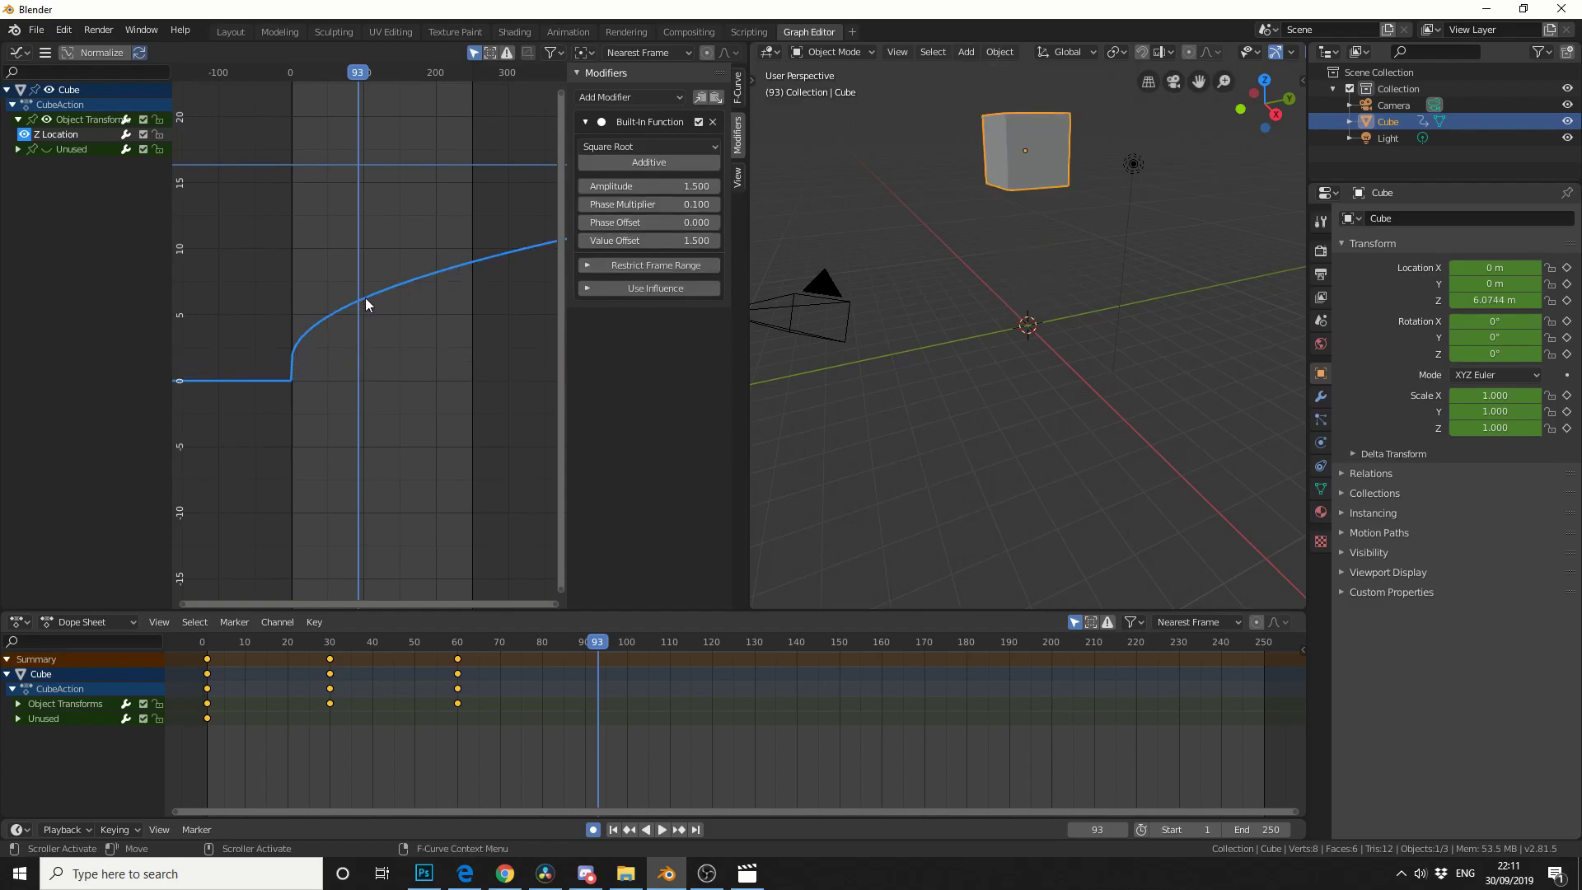
- Pause playback at frame 101, with the cube raised to about 6.27 m
{"action": "left_click", "coordinate": [655, 829]}
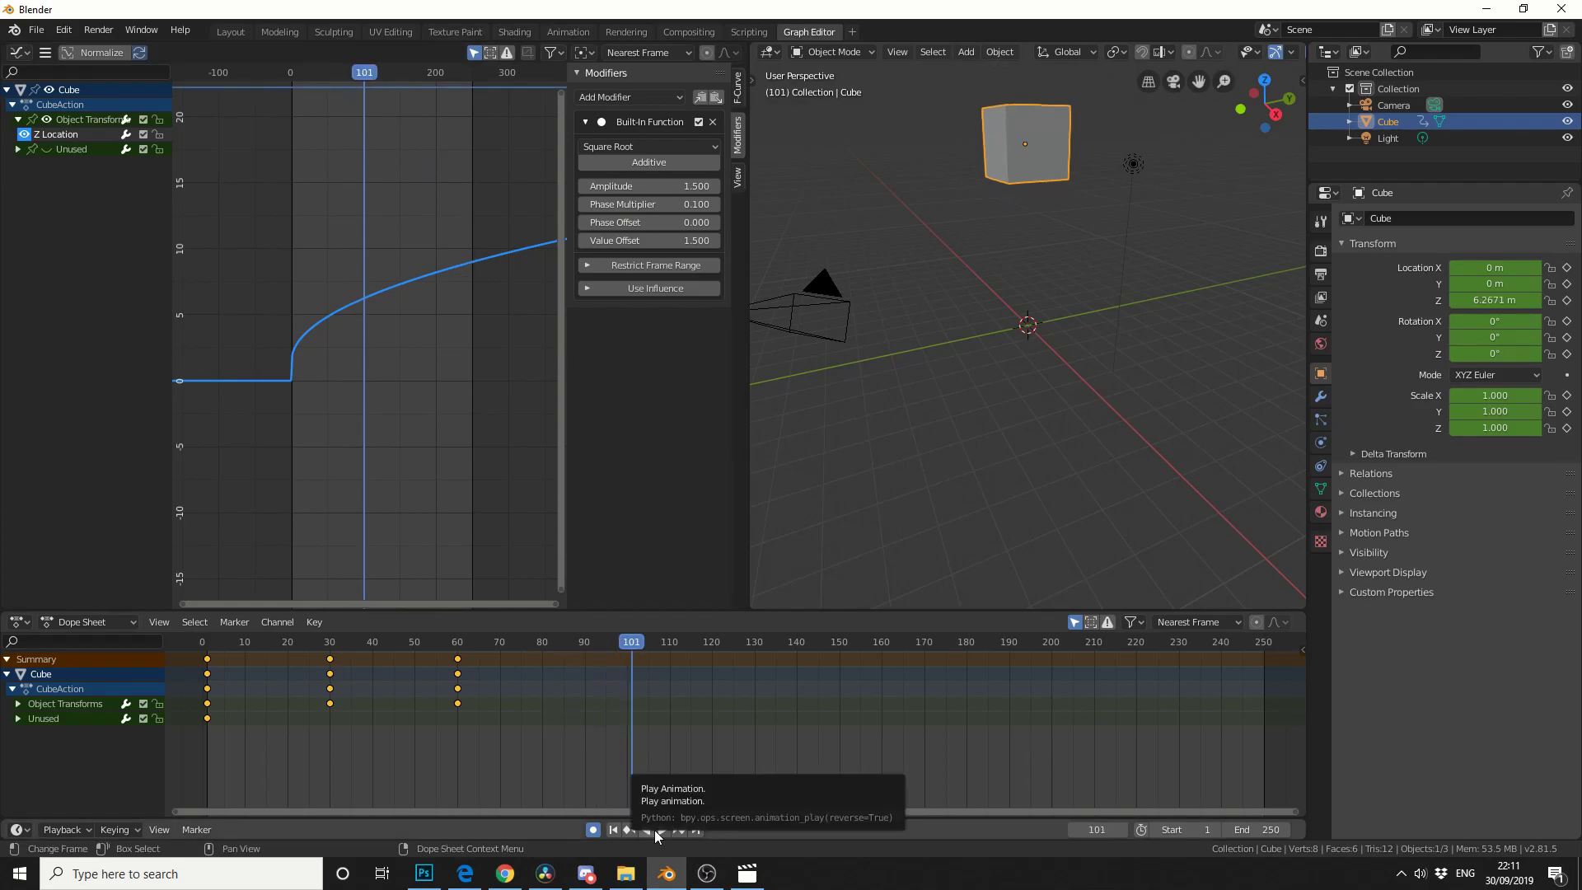